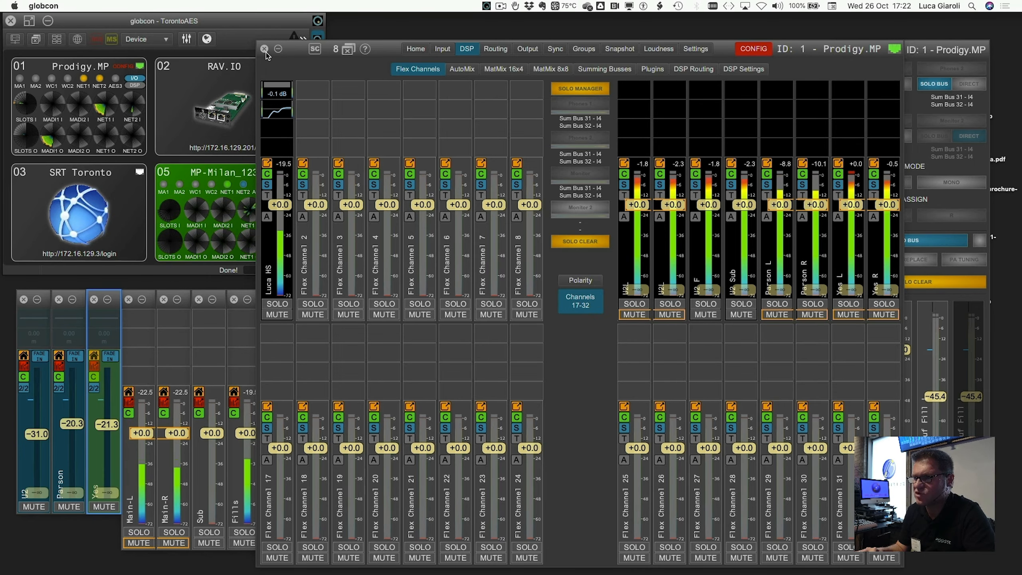
Close and reopen the Prodigy.MP control window and show the Main PA matrix of its MatMix 8x8 page.
{"action": "left_click", "coordinate": [265, 53]}
{"action": "left_click", "coordinate": [265, 50]}
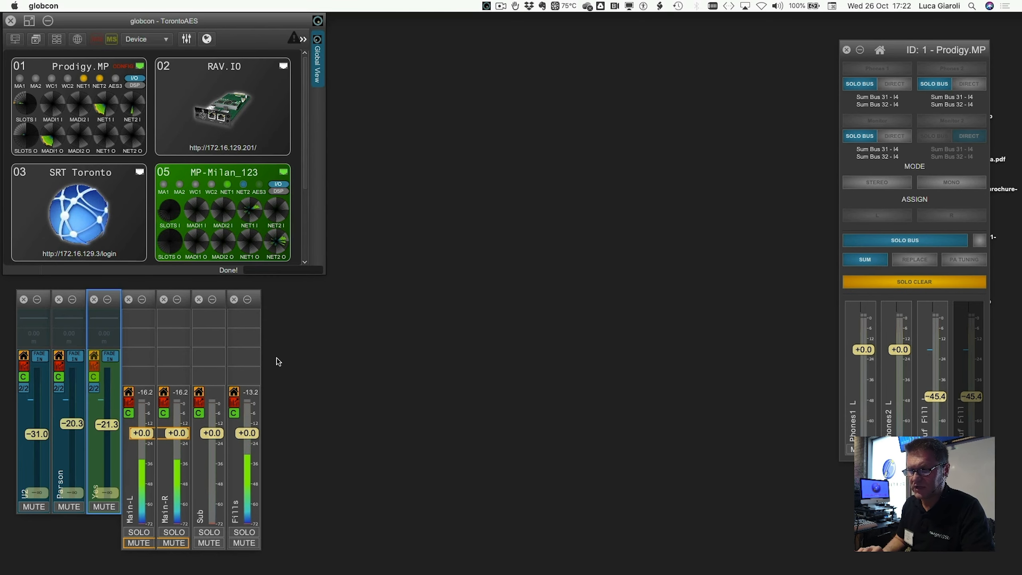
{"action": "double_click", "coordinate": [97, 71]}
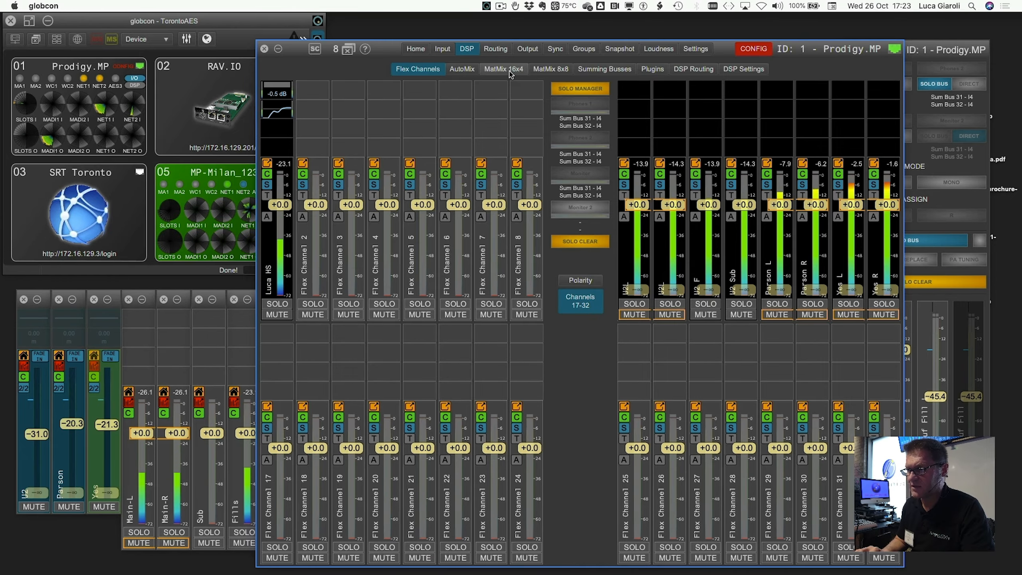
{"action": "left_click", "coordinate": [550, 69]}
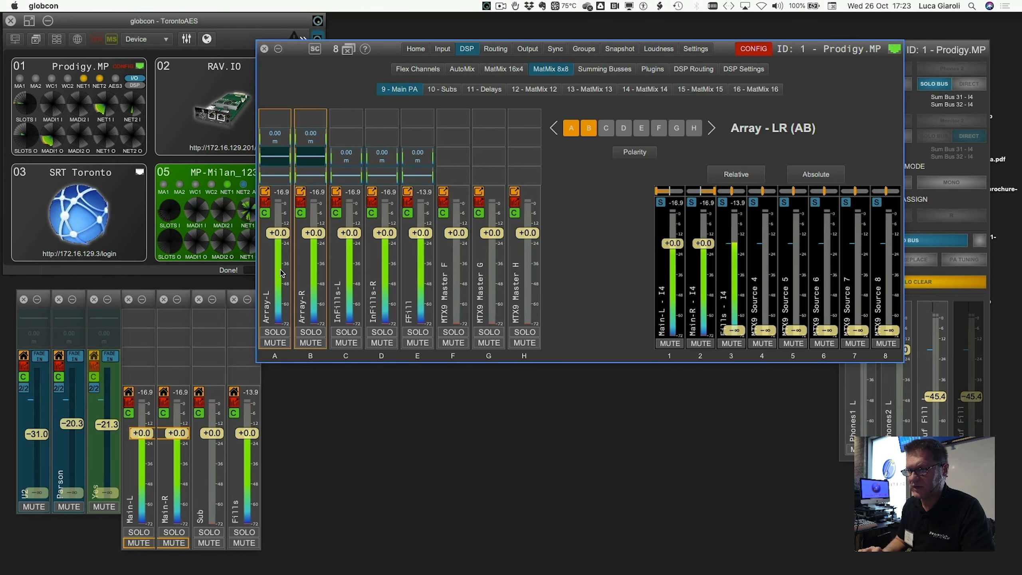
Select the Array-L, Array-R, InFills-L, InFills-R and FFill masters together and open their group assignment.
{"action": "left_click", "coordinate": [311, 277], "text": "super"}
{"action": "left_click", "coordinate": [344, 277], "text": "super"}
{"action": "left_click", "coordinate": [375, 277], "text": "super"}
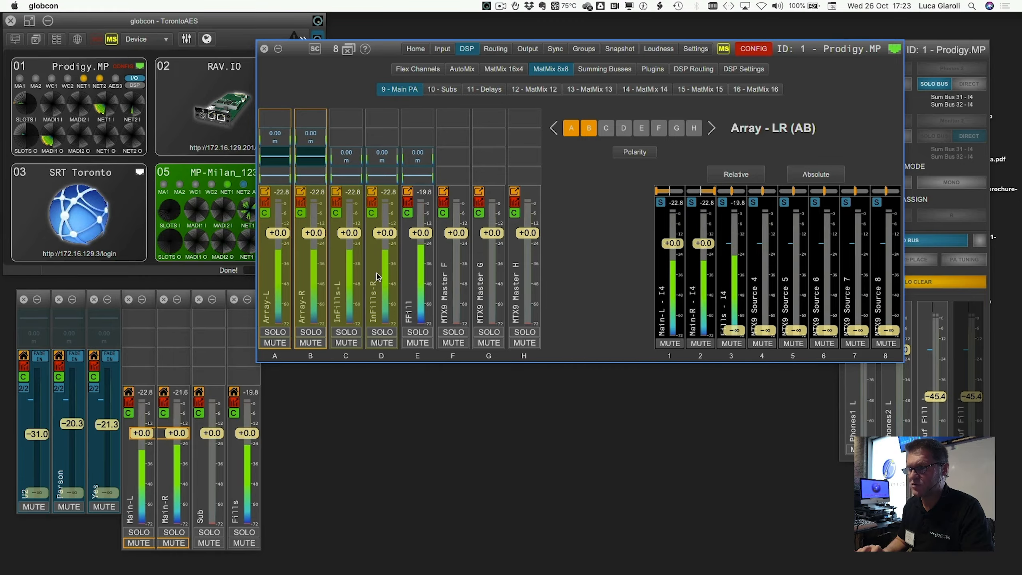
{"action": "left_click", "coordinate": [409, 279], "text": "super"}
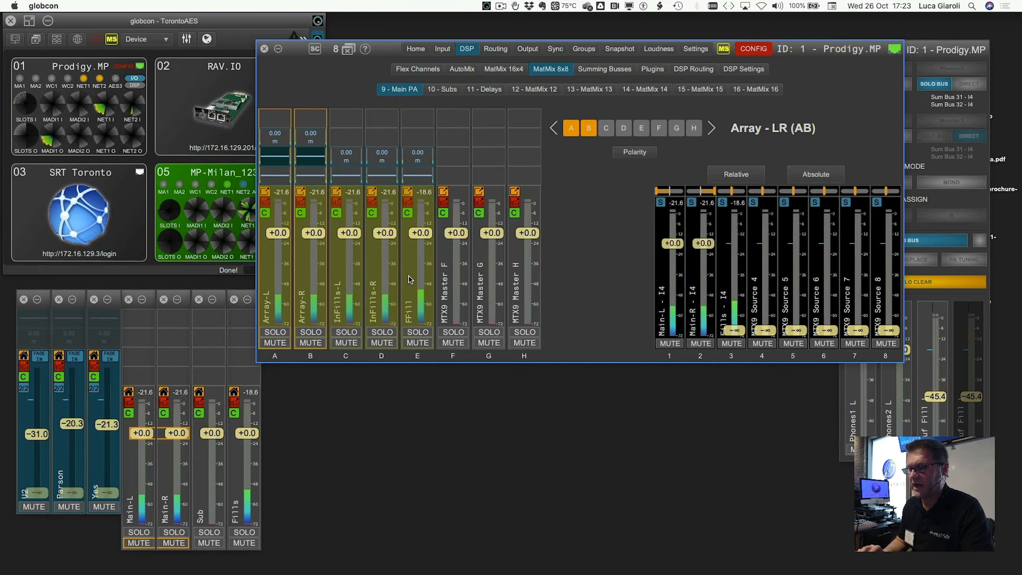
{"action": "right_click", "coordinate": [414, 278]}
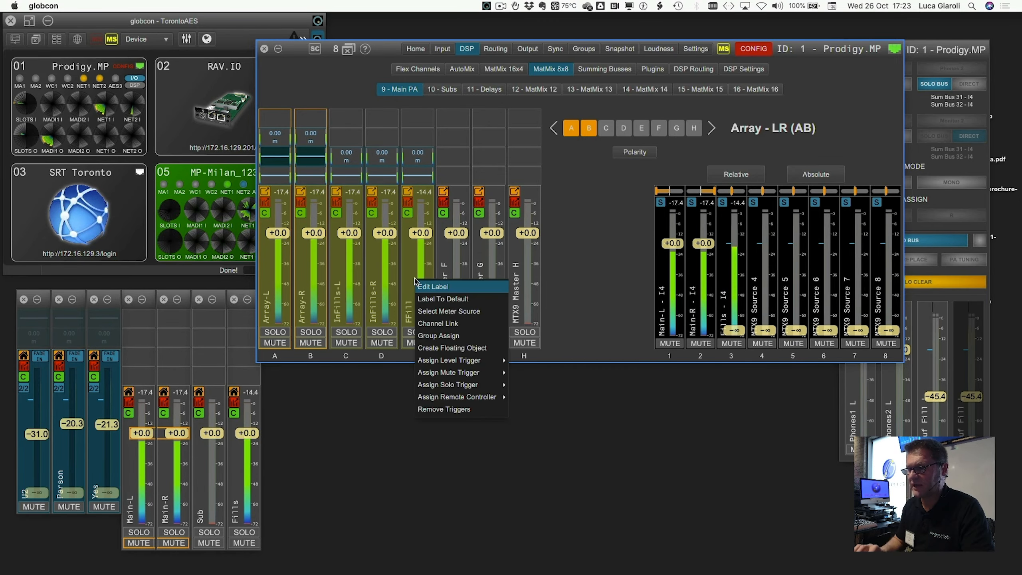
{"action": "left_click", "coordinate": [423, 332]}
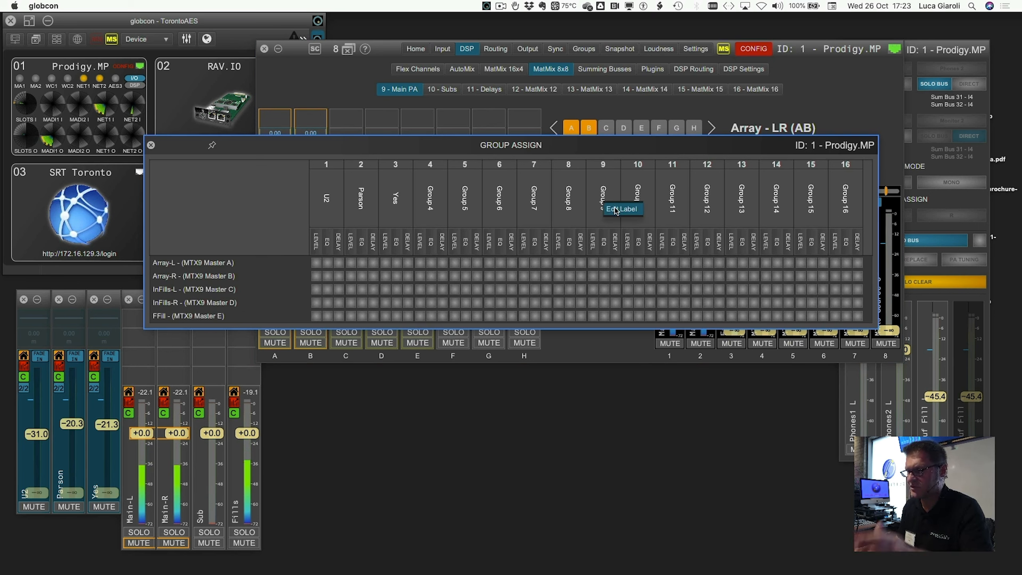
Rename group 9 as MainPA.
{"action": "double_click", "coordinate": [614, 207]}
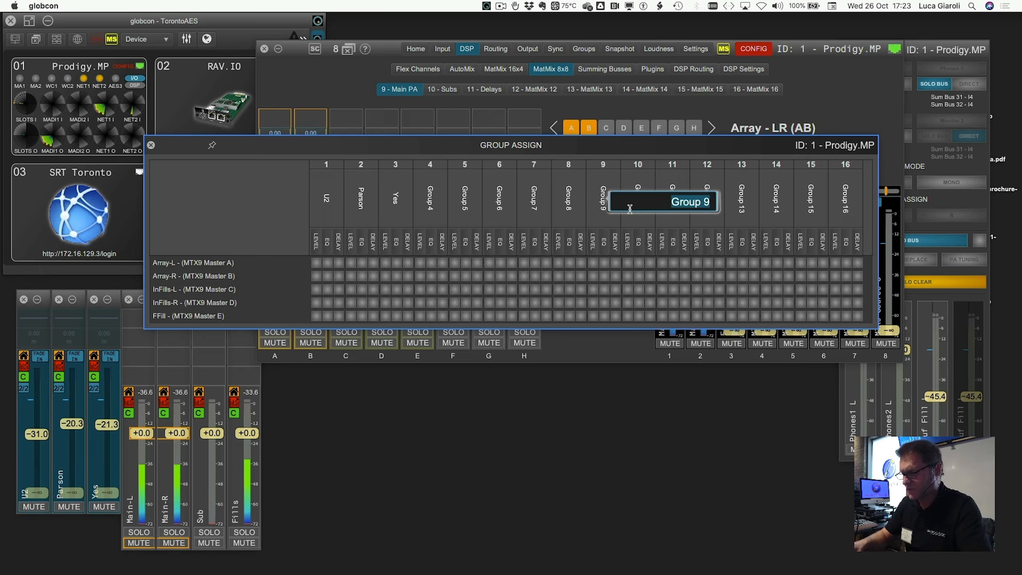
{"action": "type", "text": "MainPA"}
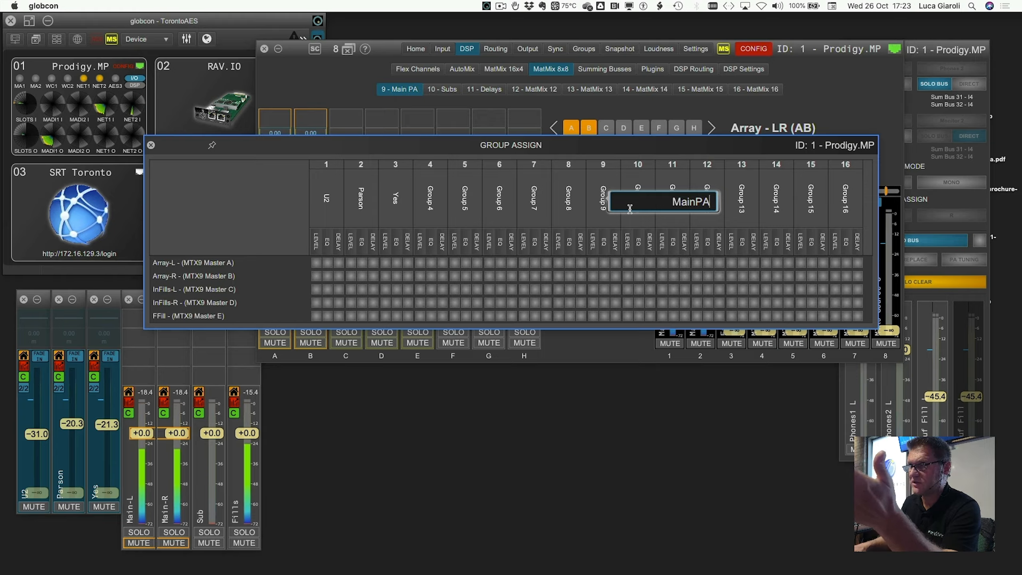
{"action": "key", "text": "Return"}
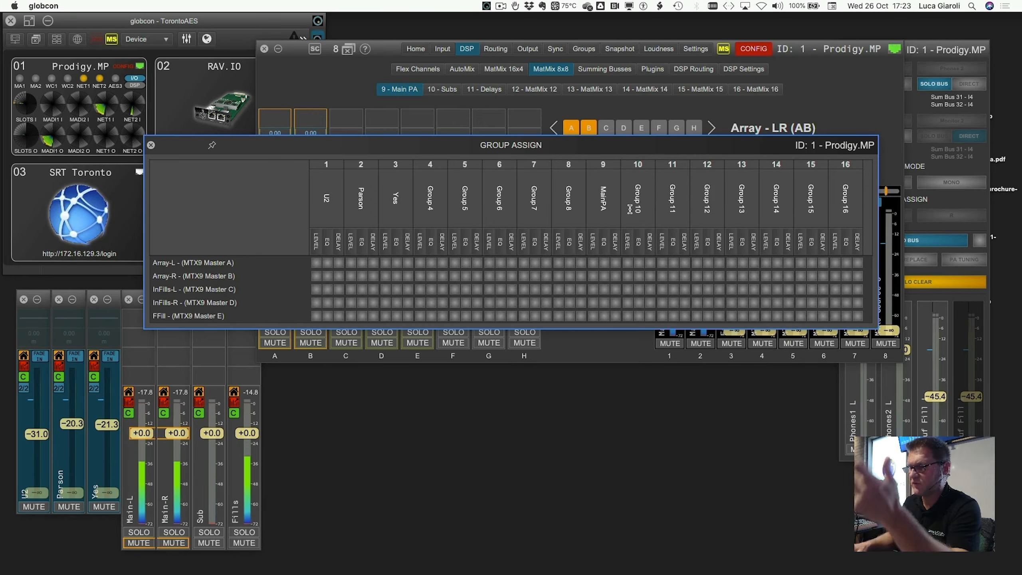
Assign the level, EQ and delay of all five selected masters to the MainPA group and close the assignment window.
{"action": "left_click", "coordinate": [593, 239]}
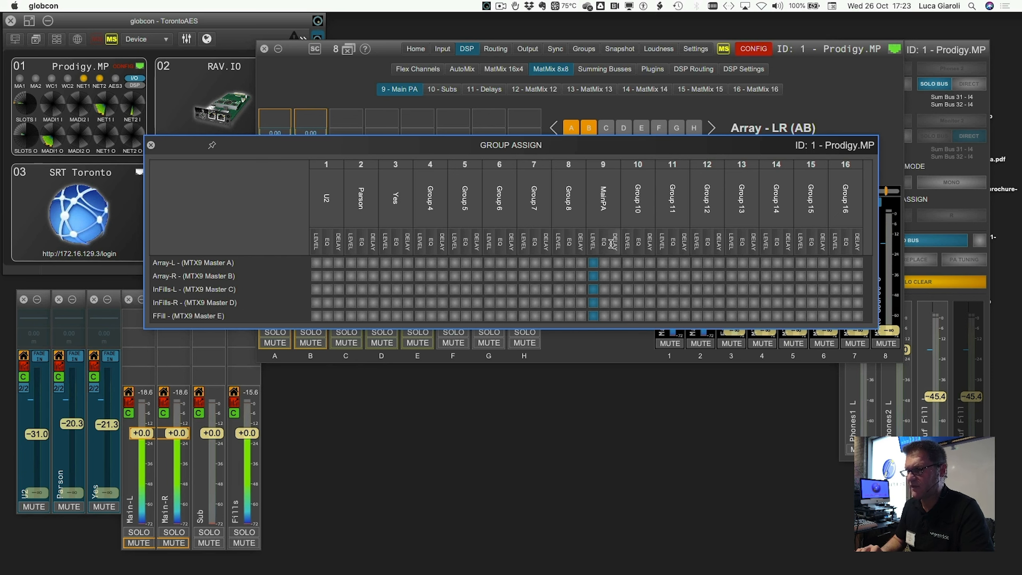
{"action": "left_click", "coordinate": [605, 240]}
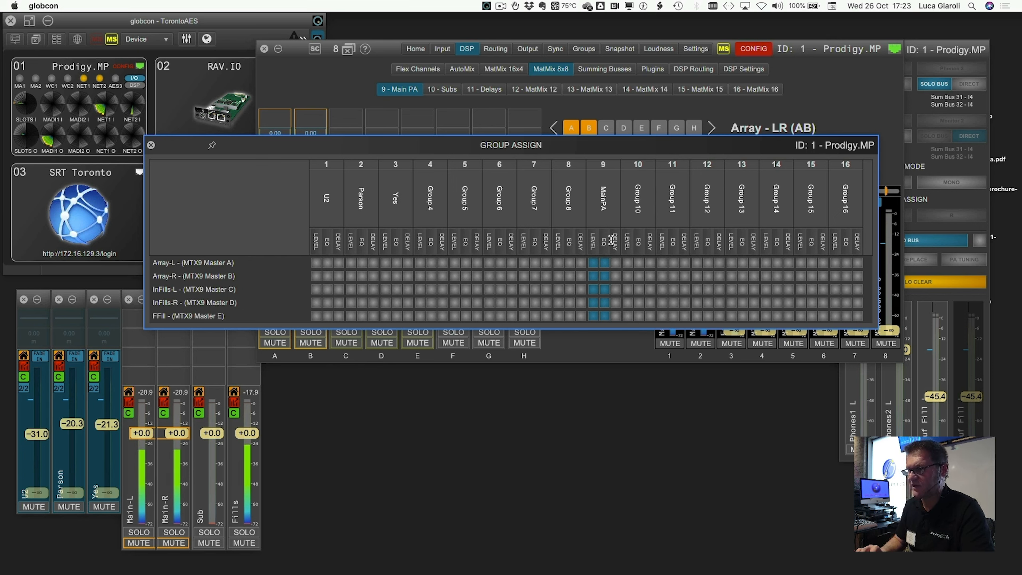
{"action": "left_click", "coordinate": [614, 240]}
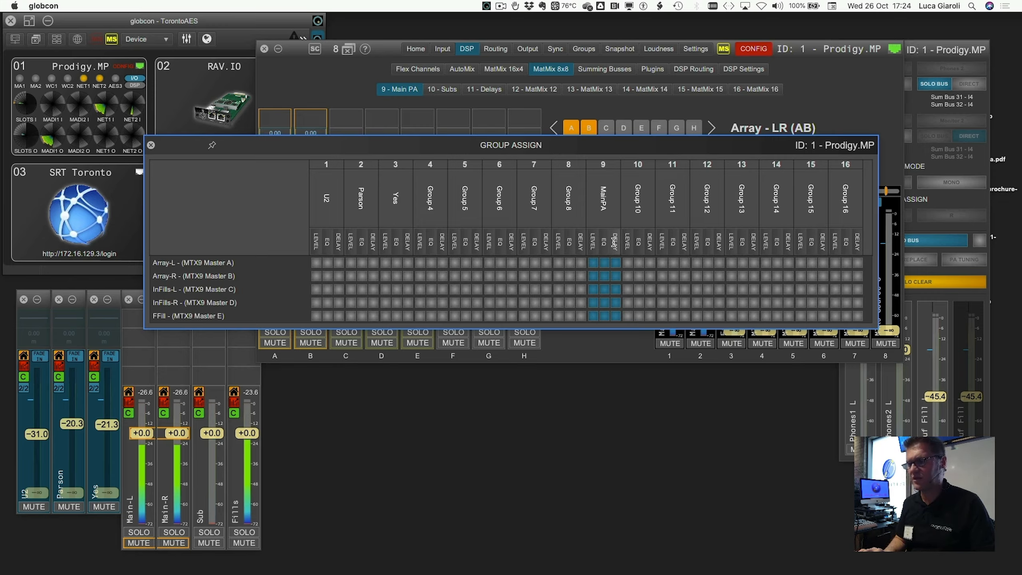
{"action": "left_click", "coordinate": [151, 145]}
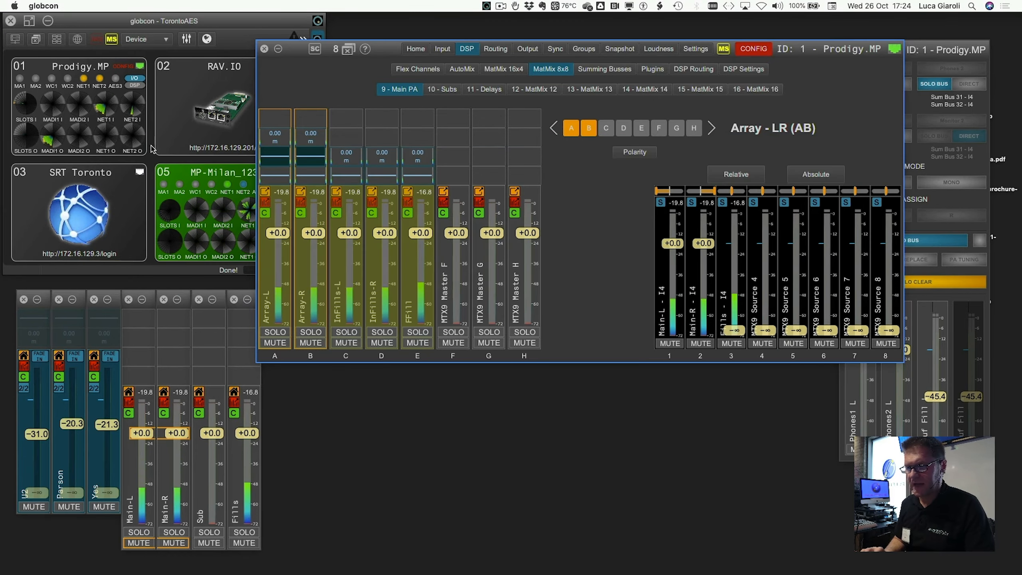
Create a floating strip for the MainPA group and place it directly above the floating U2 group strip.
{"action": "left_click", "coordinate": [583, 48]}
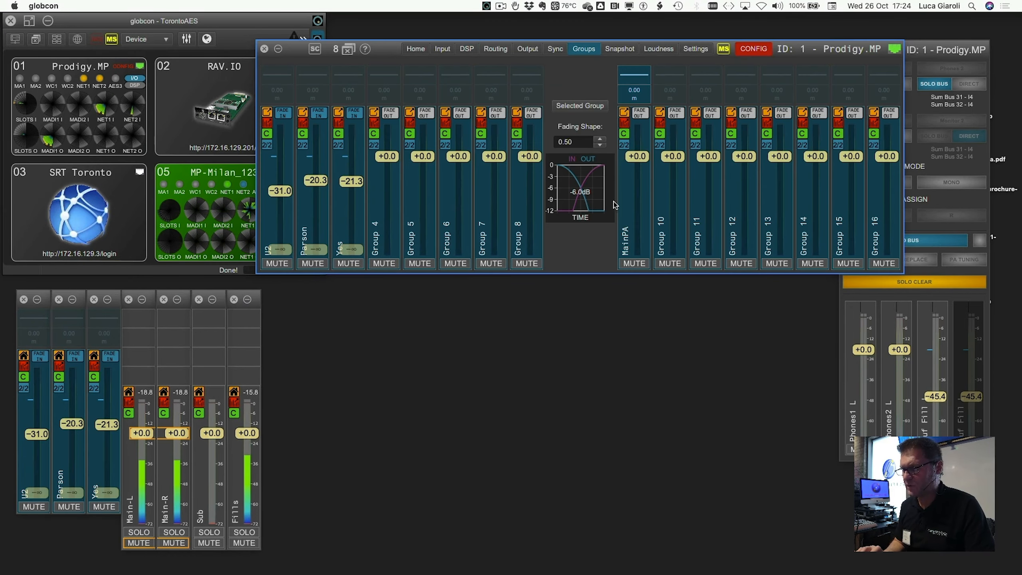
{"action": "left_click", "coordinate": [625, 115]}
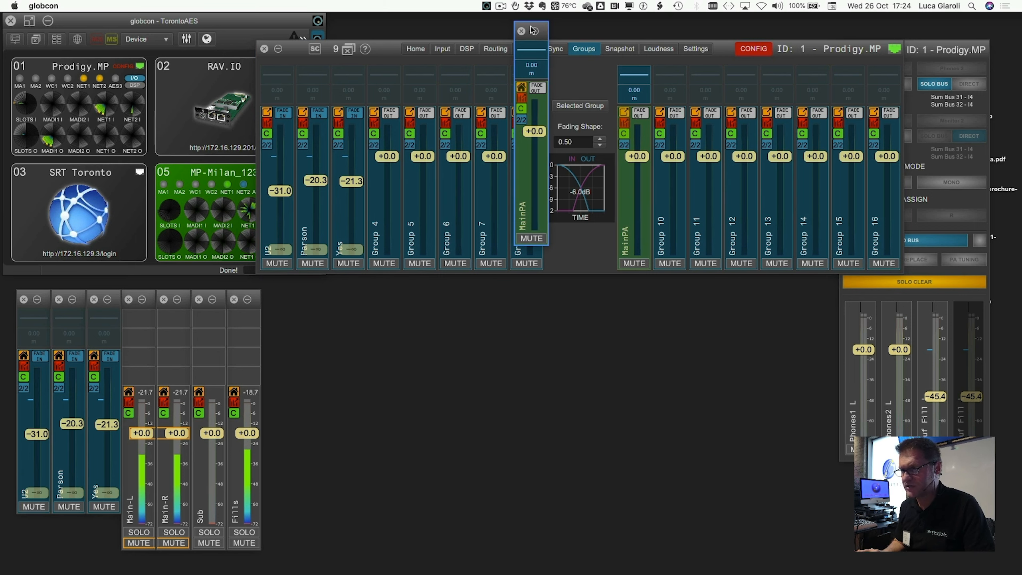
{"action": "left_click_drag", "start_coordinate": [534, 32], "coordinate": [40, 74]}
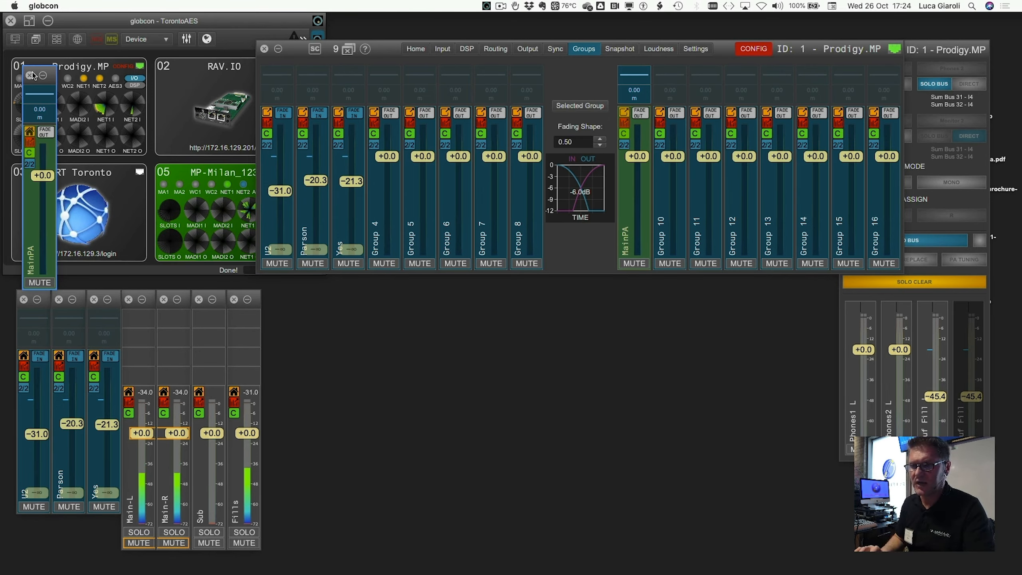
{"action": "left_click_drag", "start_coordinate": [33, 71], "coordinate": [29, 70]}
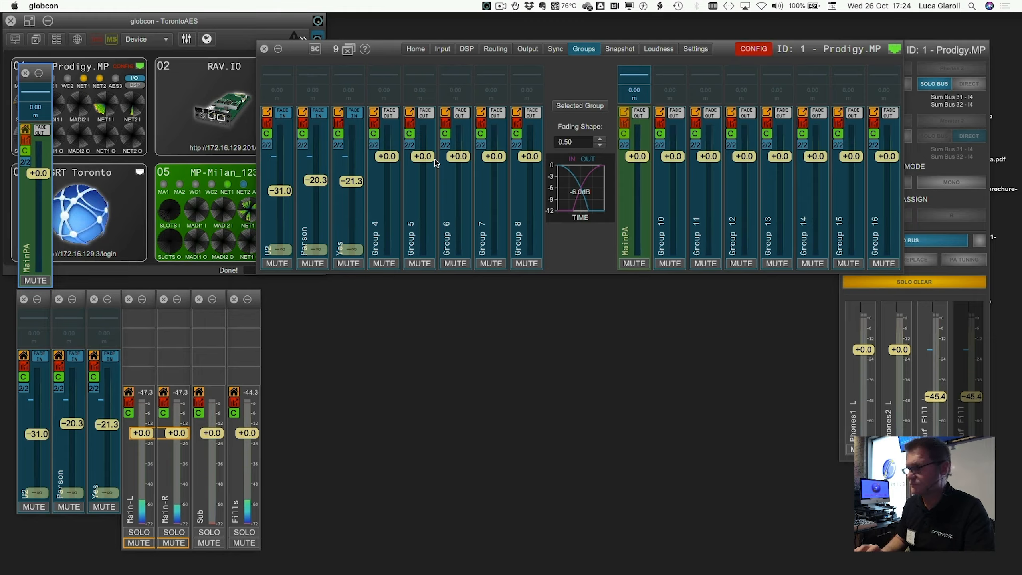
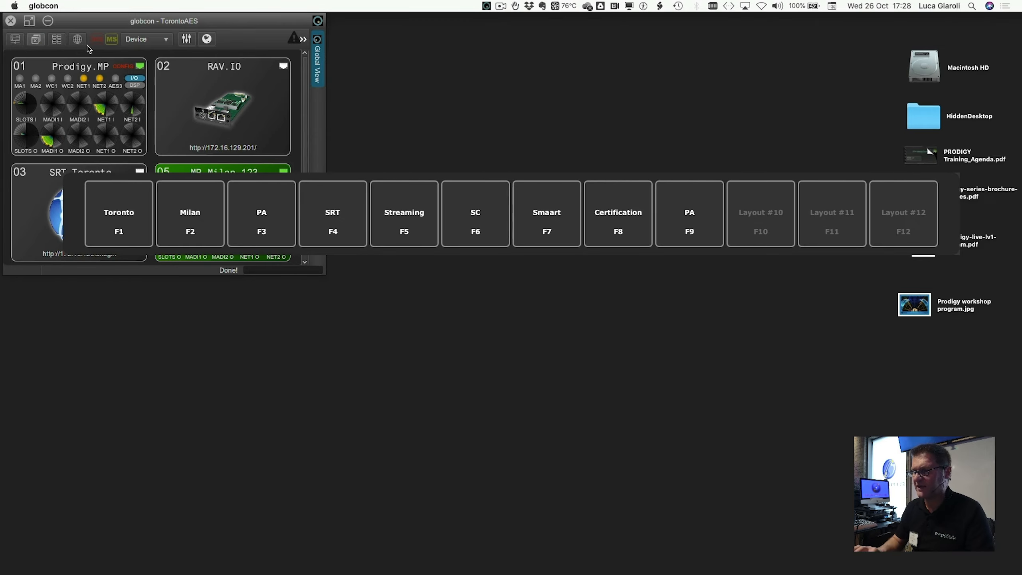
Recall the PA layout stored in slot F9 and fade in the U2 group.
{"action": "left_click", "coordinate": [674, 228]}
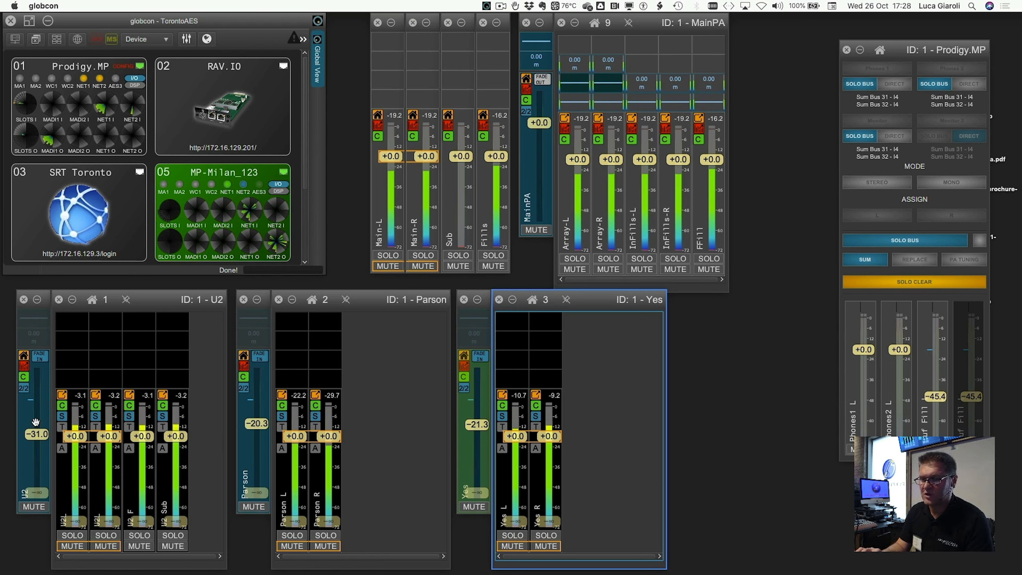
{"action": "left_click", "coordinate": [39, 355]}
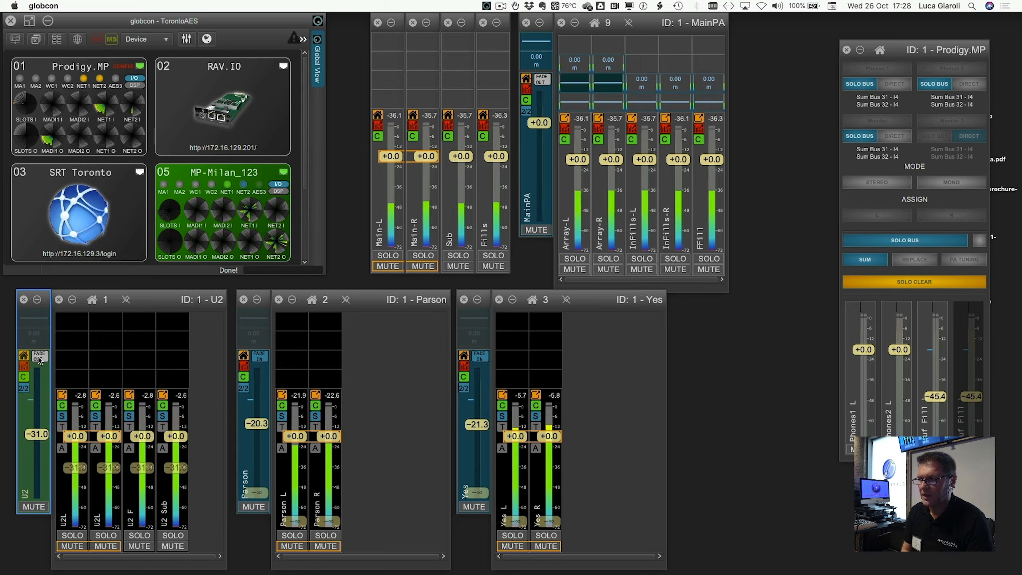
Raise the MainPA group level to about +4.4 dB and bring it back to 0.0 dB.
{"action": "left_click", "coordinate": [538, 124]}
{"action": "scroll", "coordinate": [538, 124], "scroll_direction": "up", "scroll_amount": 6}
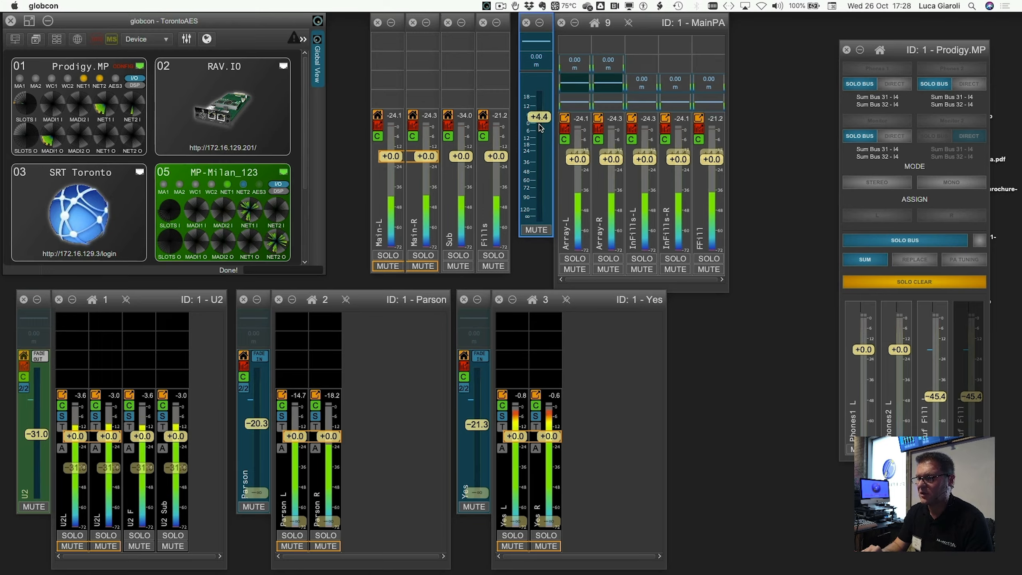
{"action": "scroll", "coordinate": [539, 128], "scroll_direction": "down", "scroll_amount": 5}
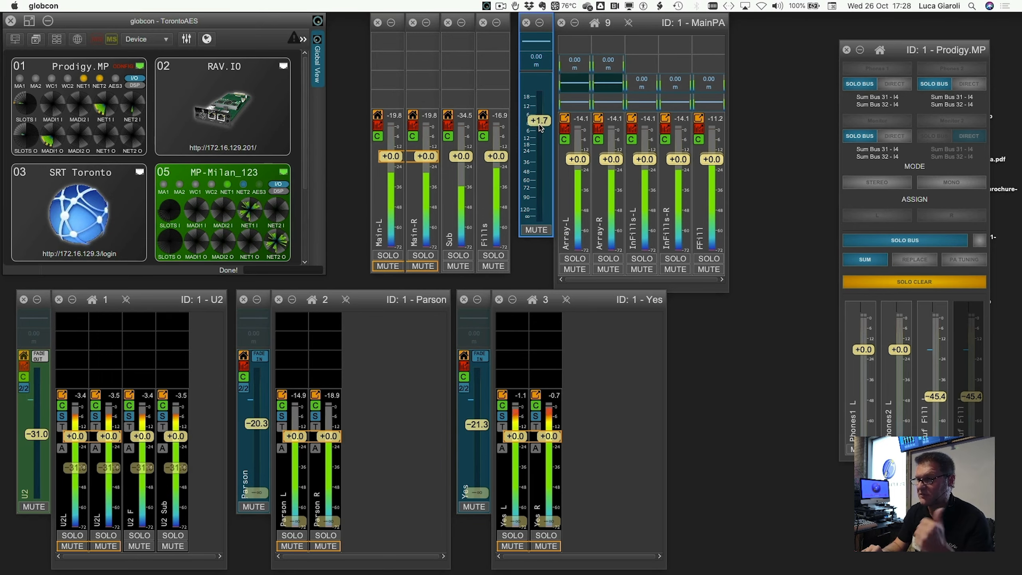
{"action": "left_click_drag", "start_coordinate": [539, 124], "coordinate": [539, 125]}
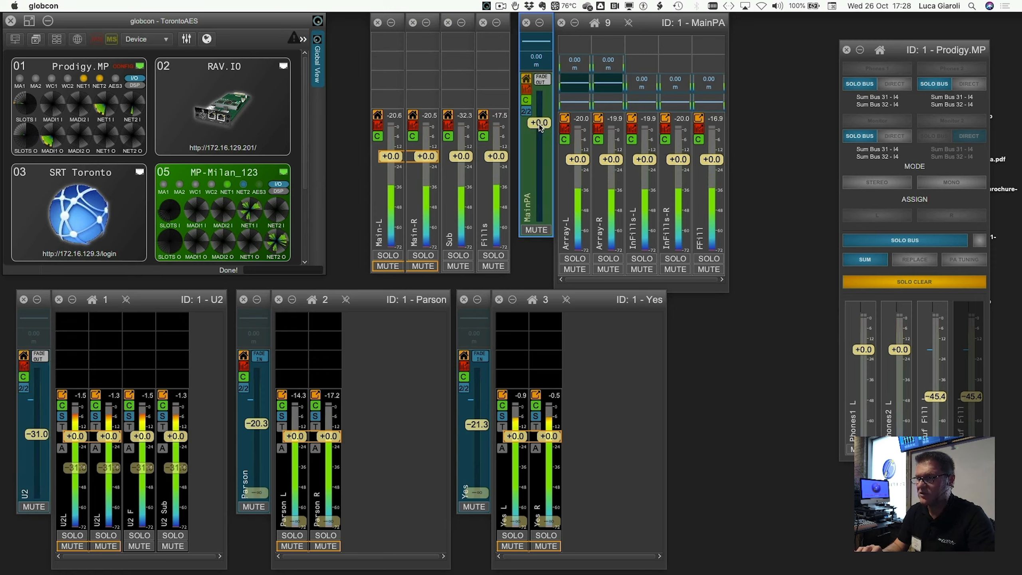
Raise the U2 group level to about -21.3 dB.
{"action": "scroll", "coordinate": [42, 447], "scroll_direction": "up", "scroll_amount": 11}
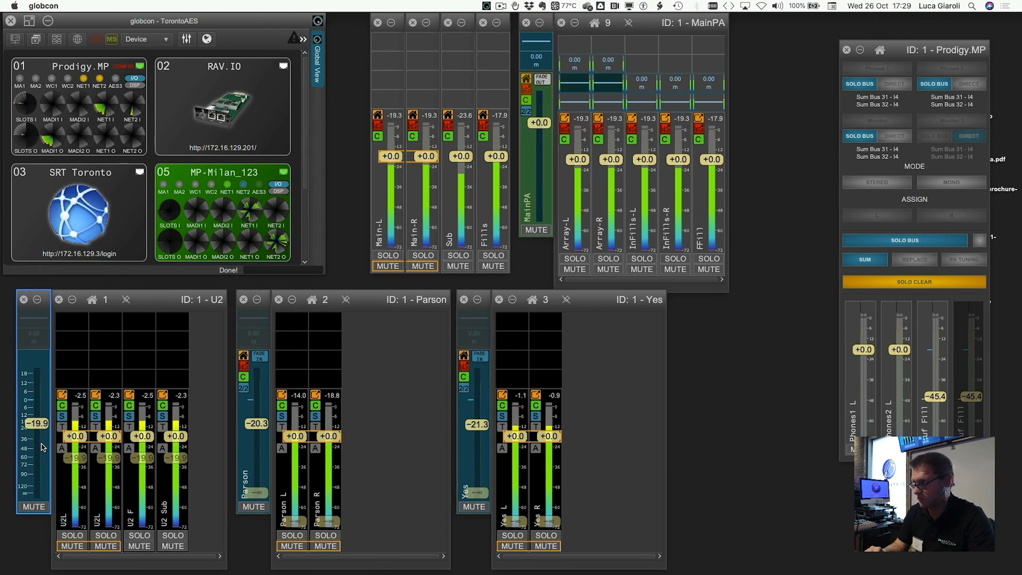
{"action": "scroll", "coordinate": [43, 447], "scroll_direction": "down", "scroll_amount": 3}
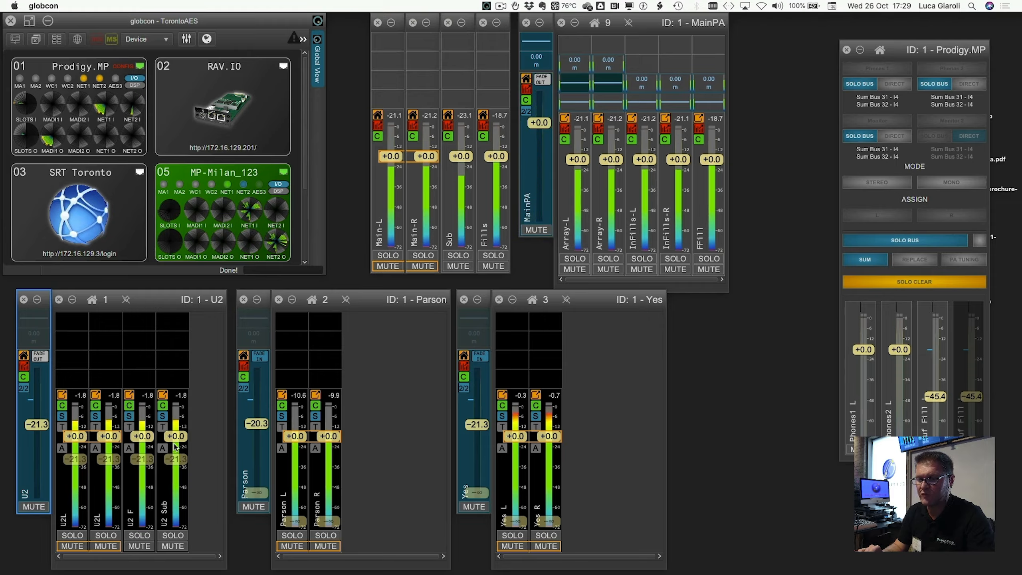
Try the U2 Sub channel at about +17.6 dB with a brief mute, and reset its level to 0.0 dB.
{"action": "left_click_drag", "start_coordinate": [173, 438], "coordinate": [174, 411]}
{"action": "left_click", "coordinate": [173, 545]}
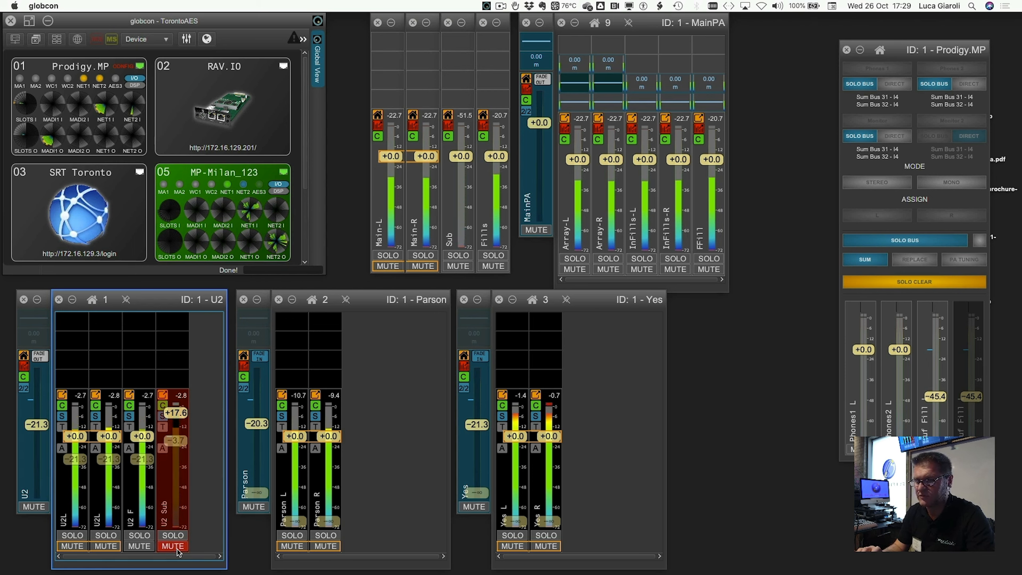
{"action": "left_click", "coordinate": [177, 548]}
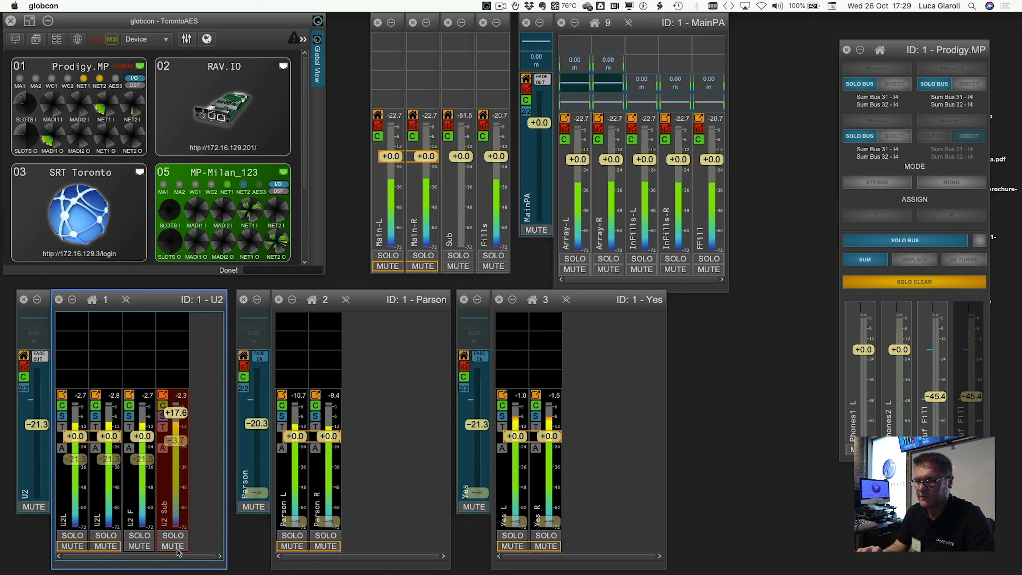
{"action": "double_click", "coordinate": [176, 486]}
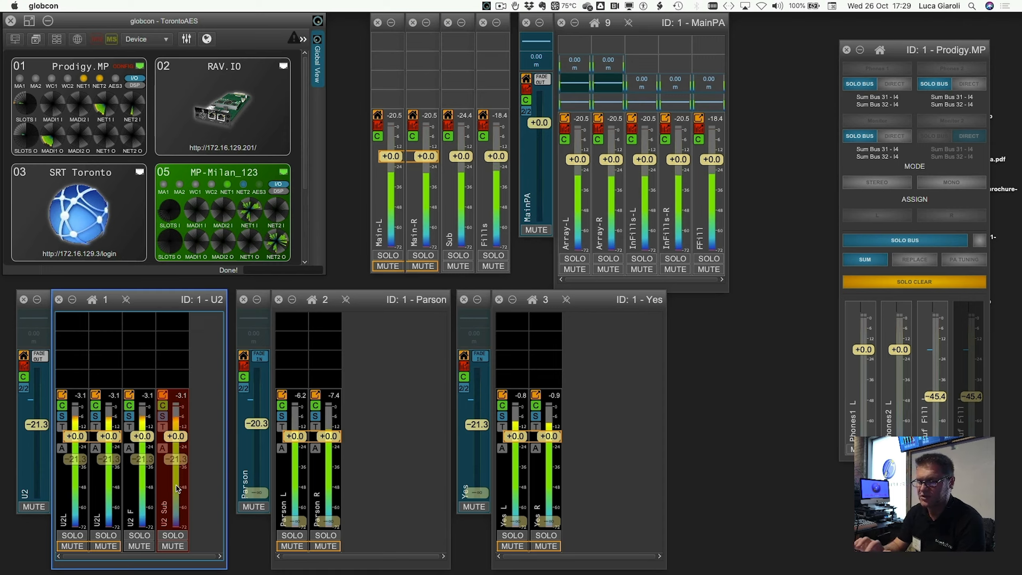
Mute the two linked U2L channels and toggle the mute of the U2 F channel.
{"action": "left_click", "coordinate": [72, 545]}
{"action": "left_click", "coordinate": [145, 547]}
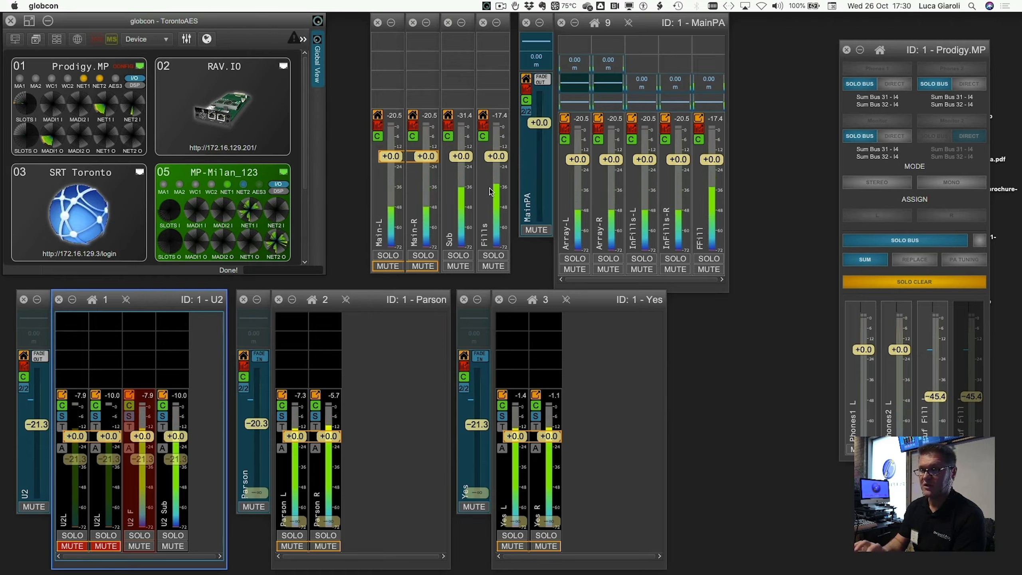
On the Prodigy.MP slot outputs, raise Sub, FFill and InFill L together to about -46.6 dB and InFill R to about -27.5 dB.
{"action": "left_click", "coordinate": [107, 69]}
{"action": "left_click", "coordinate": [107, 69]}
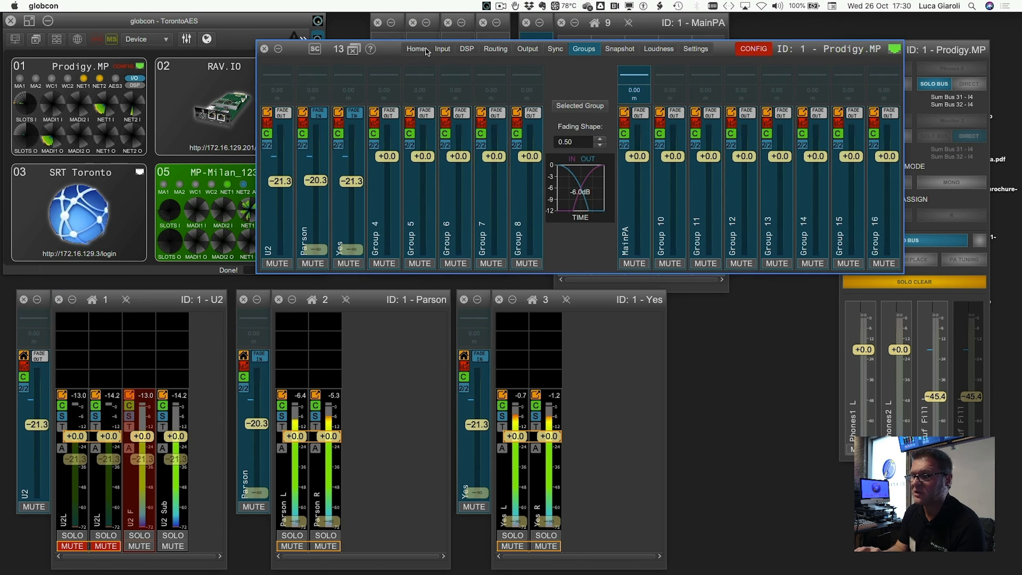
{"action": "left_click", "coordinate": [526, 50]}
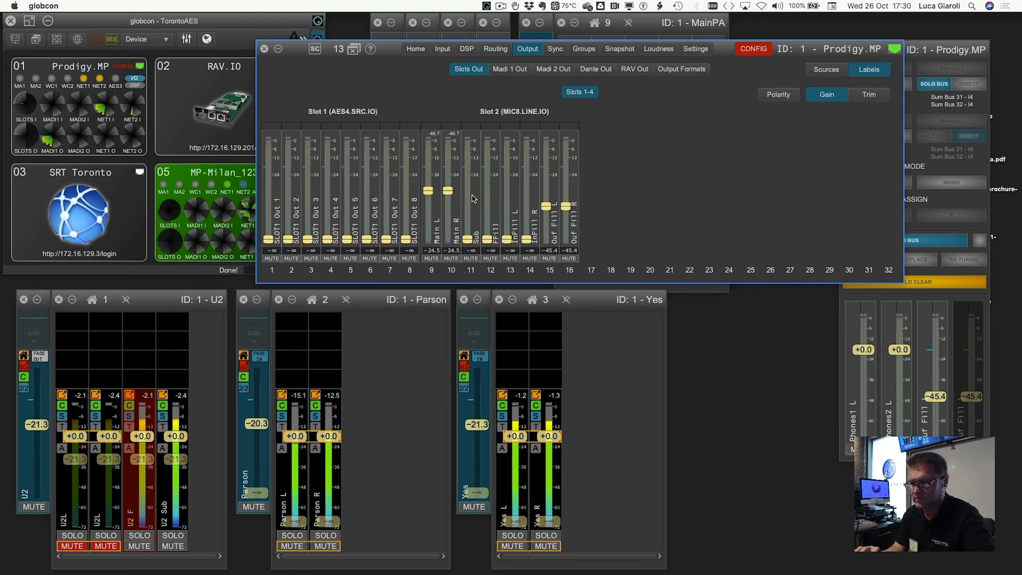
{"action": "left_click_drag", "start_coordinate": [474, 198], "coordinate": [528, 198]}
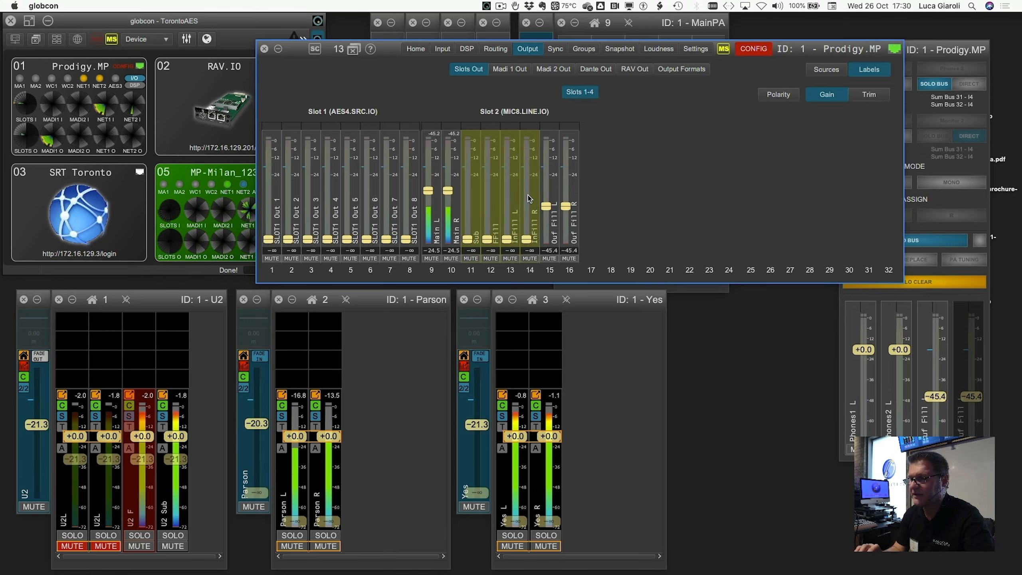
{"action": "scroll", "coordinate": [528, 198], "scroll_direction": "up", "scroll_amount": 3}
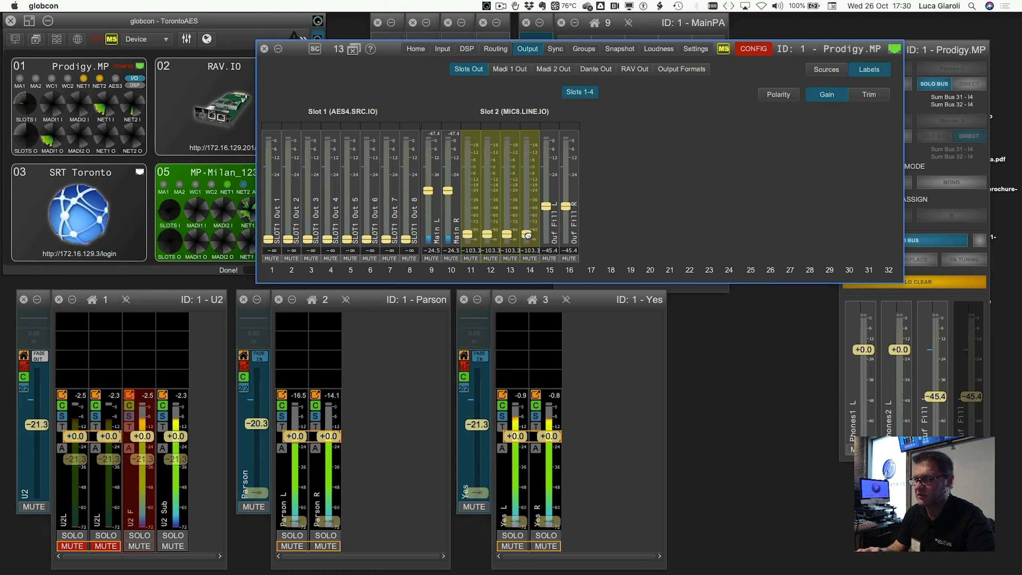
{"action": "left_click_drag", "start_coordinate": [528, 235], "coordinate": [523, 194]}
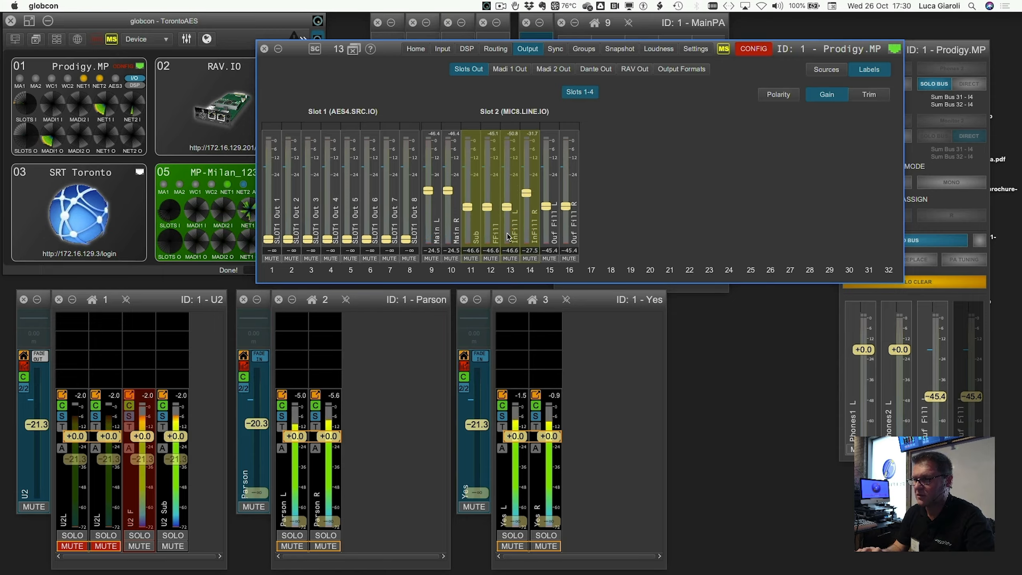
Raise the InFill R slot output to about -21.2 dB.
{"action": "left_click", "coordinate": [525, 193]}
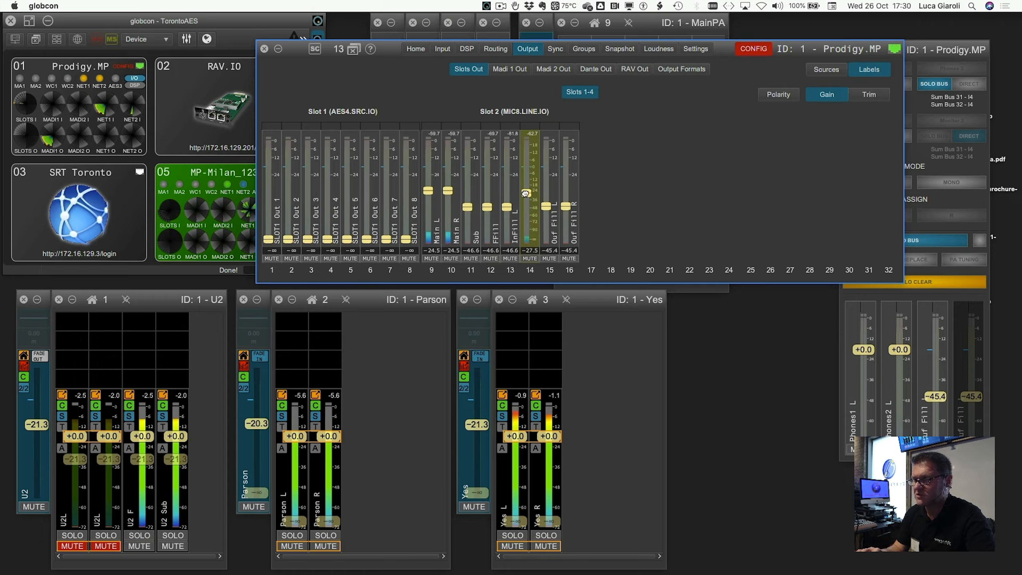
{"action": "left_click_drag", "start_coordinate": [524, 187], "coordinate": [524, 188]}
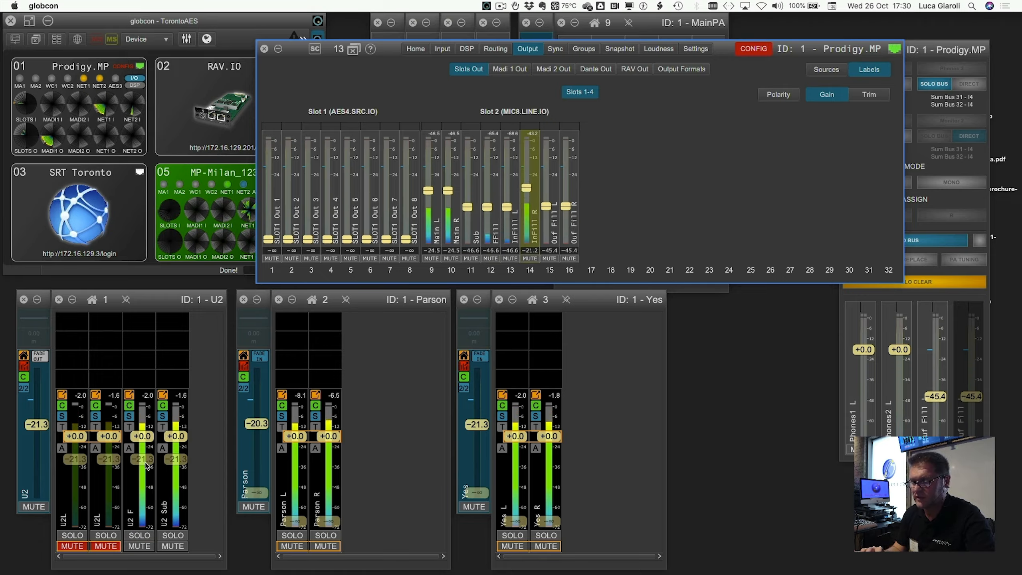
Mute the U2 and MainPA groups and pull the MainPA group level all the way down.
{"action": "left_click", "coordinate": [34, 507]}
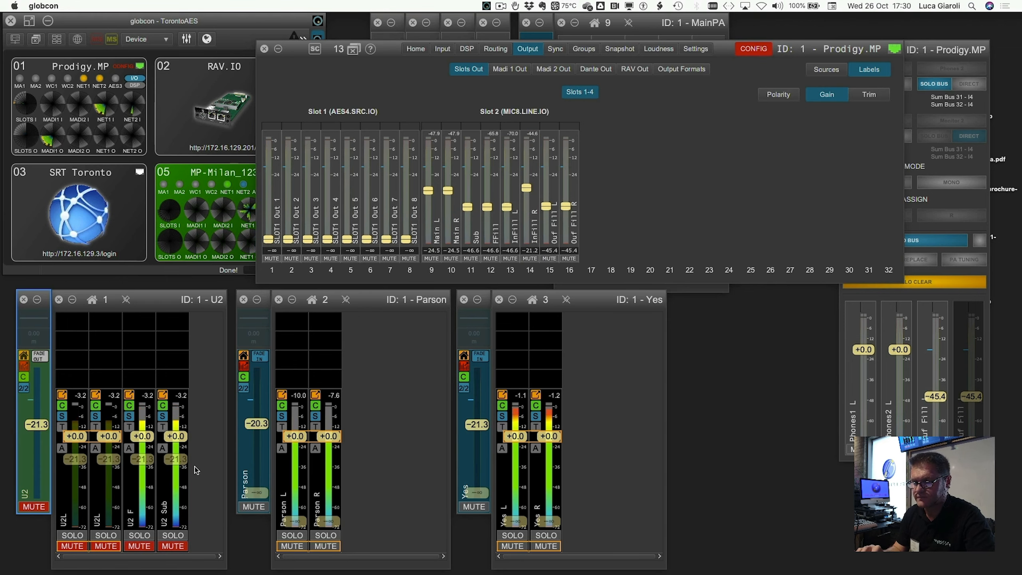
{"action": "key", "text": "ctrl+Up"}
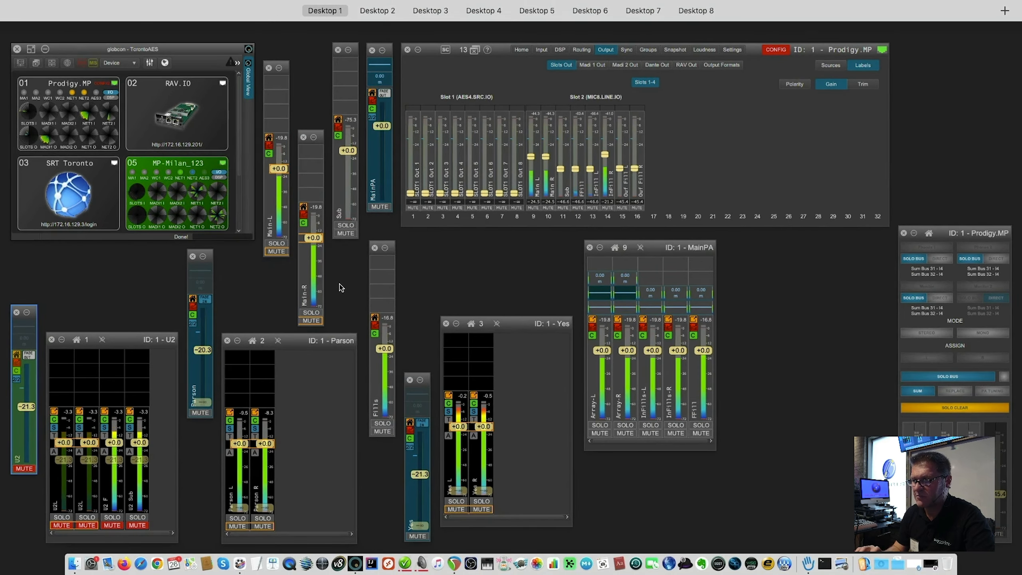
{"action": "left_click", "coordinate": [378, 189]}
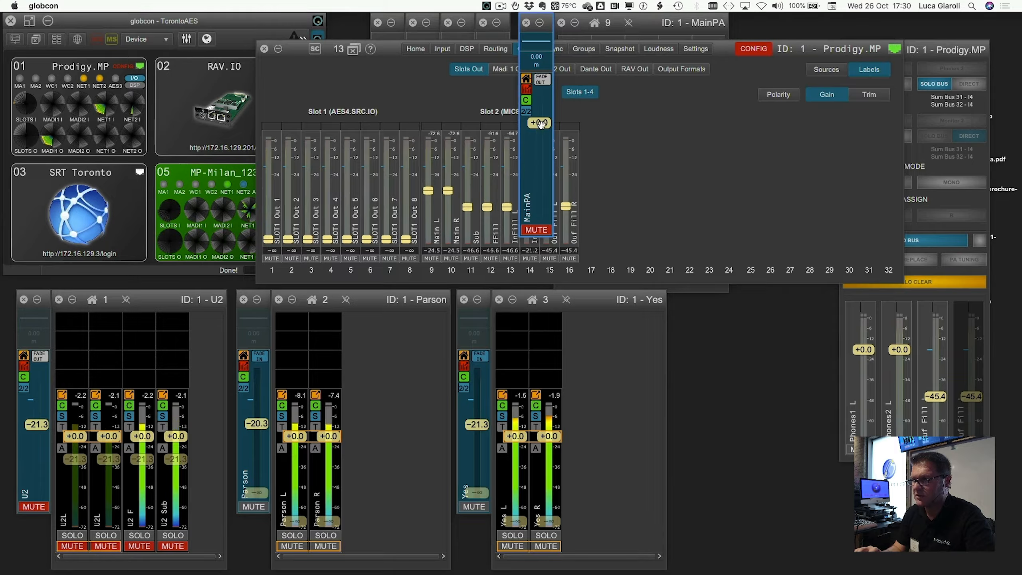
{"action": "left_click_drag", "start_coordinate": [539, 123], "coordinate": [540, 216]}
Reset Slot 2 outputs 9 to 16 together, lower them all to -20.0 dB, and close the device window.
{"action": "left_click", "coordinate": [609, 209]}
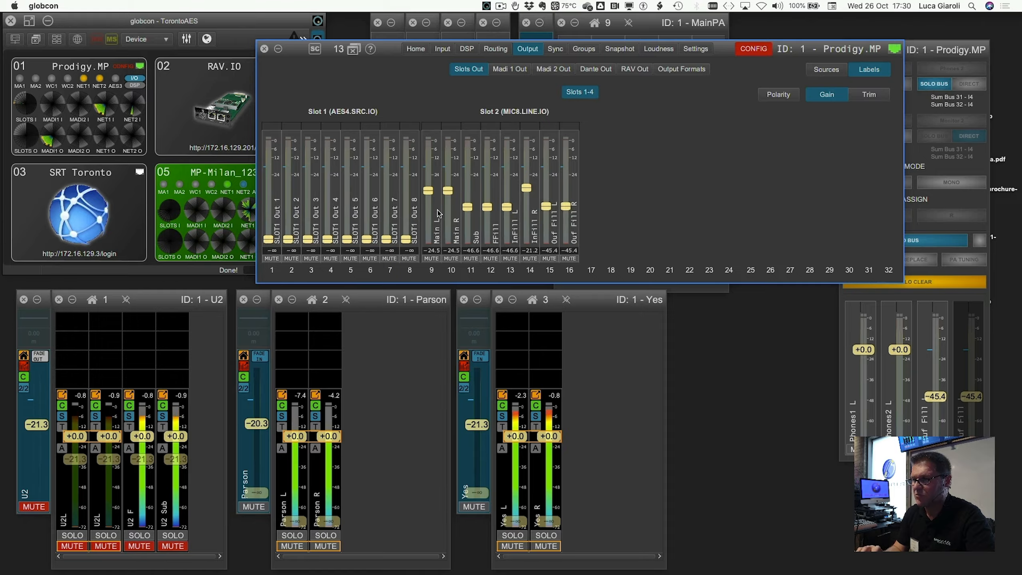
{"action": "left_click", "coordinate": [568, 213], "text": "shift"}
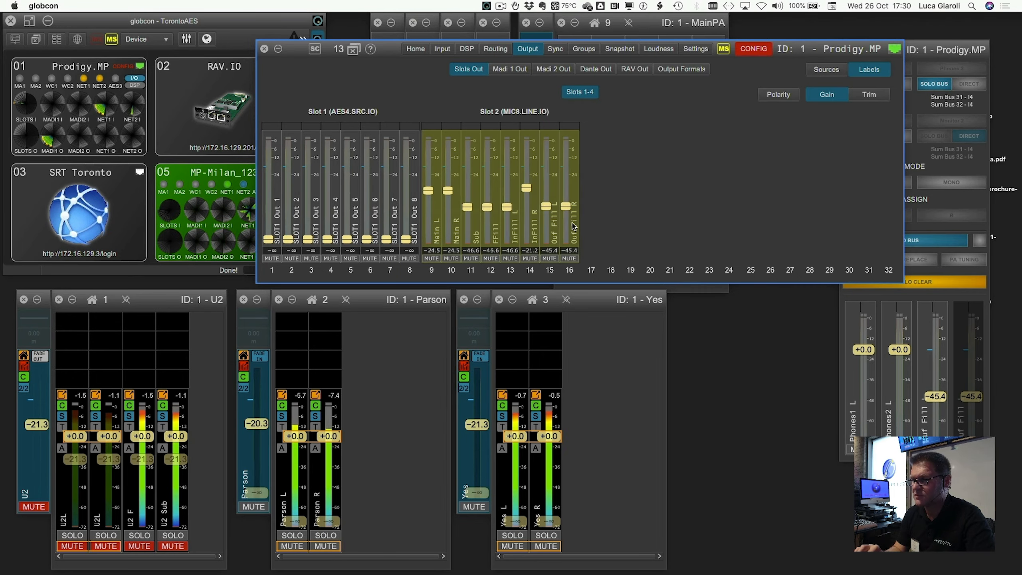
{"action": "double_click", "coordinate": [566, 206]}
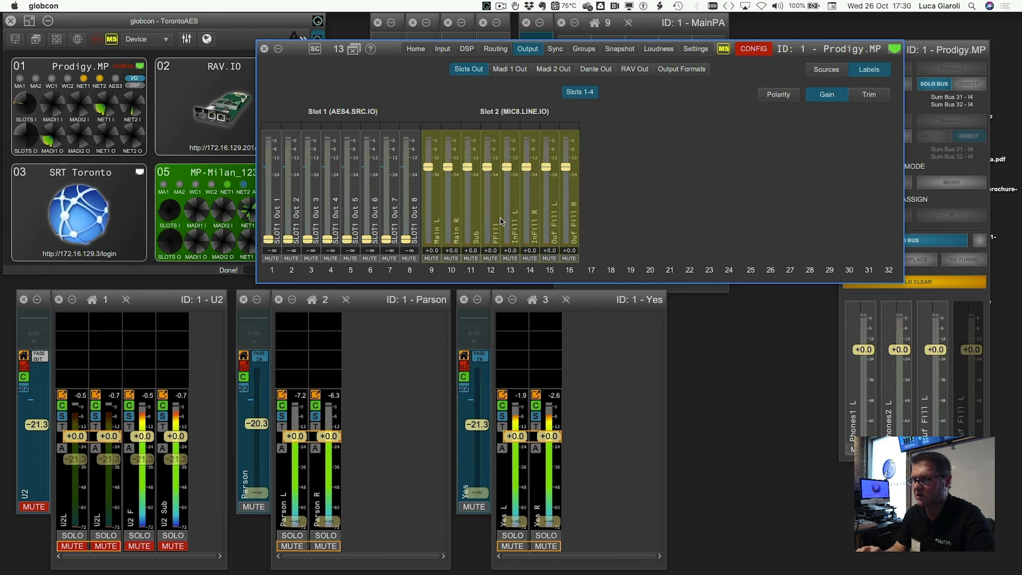
{"action": "left_click_drag", "start_coordinate": [443, 173], "coordinate": [443, 185]}
{"action": "scroll", "coordinate": [444, 188], "scroll_direction": "down", "scroll_amount": 7}
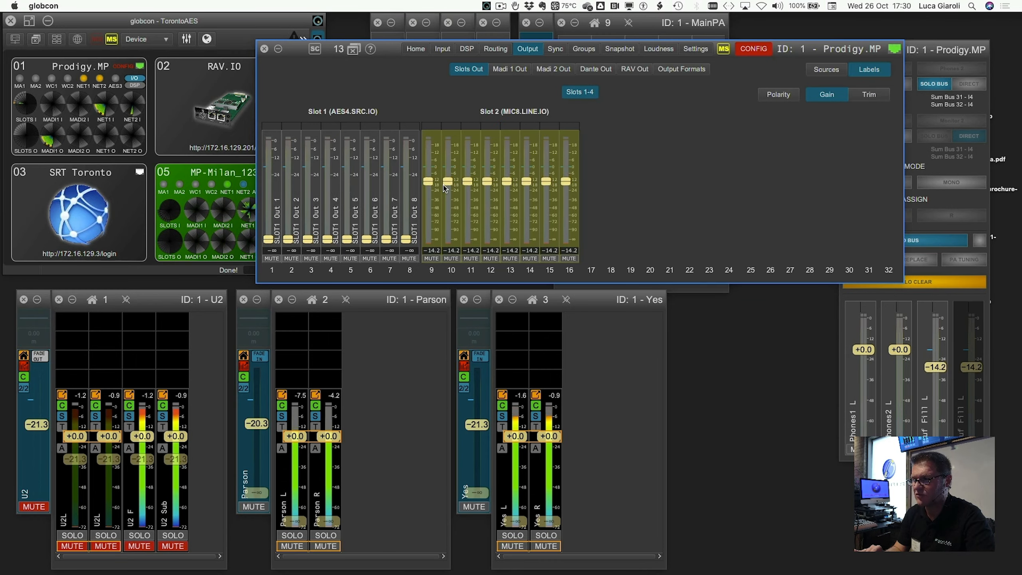
{"action": "scroll", "coordinate": [444, 188], "scroll_direction": "down", "scroll_amount": 3}
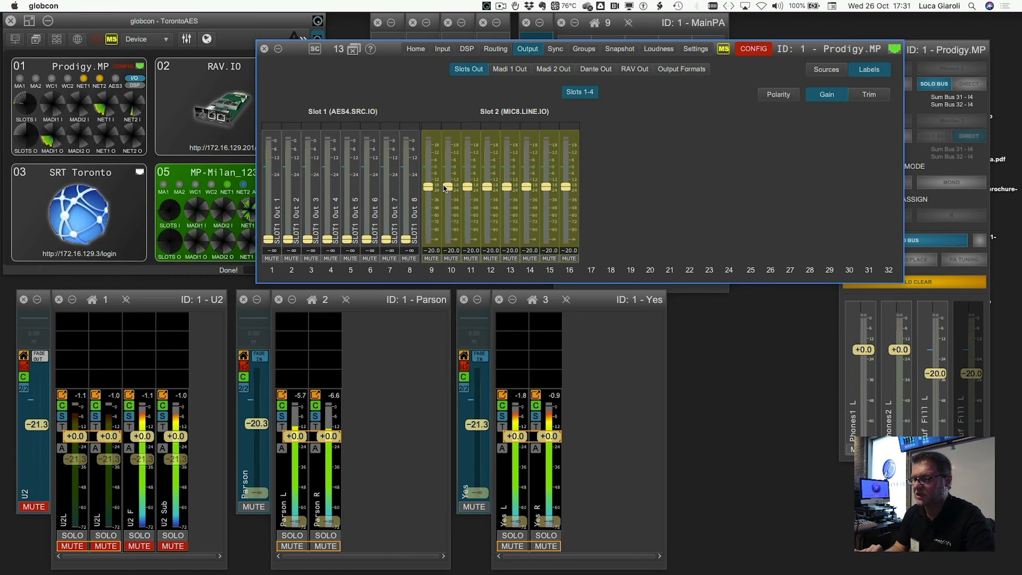
{"action": "left_click", "coordinate": [264, 49]}
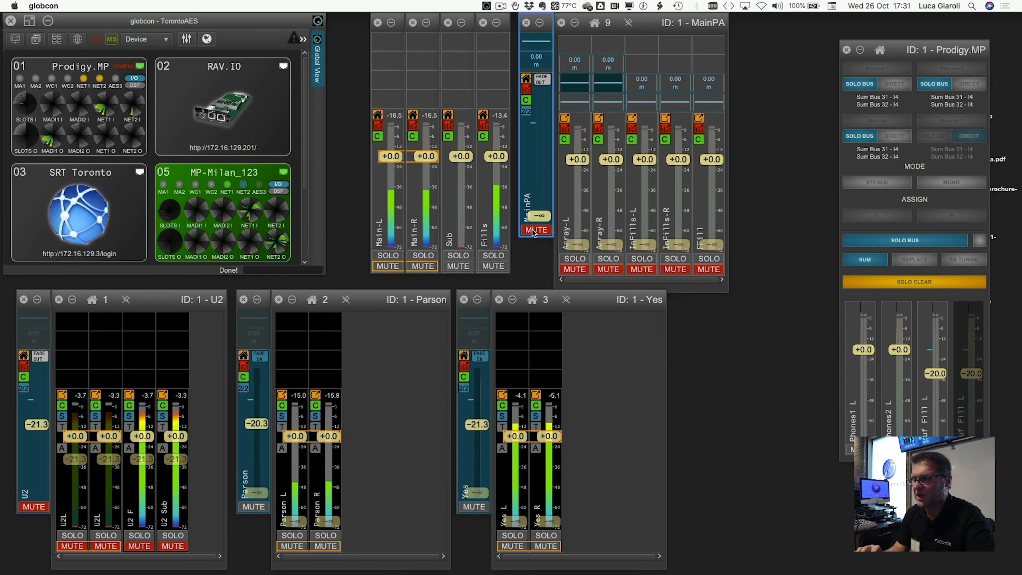
Raise the MainPA group to about -9.8 dB and unmute the MainPA and U2 groups.
{"action": "left_click_drag", "start_coordinate": [535, 216], "coordinate": [529, 135]}
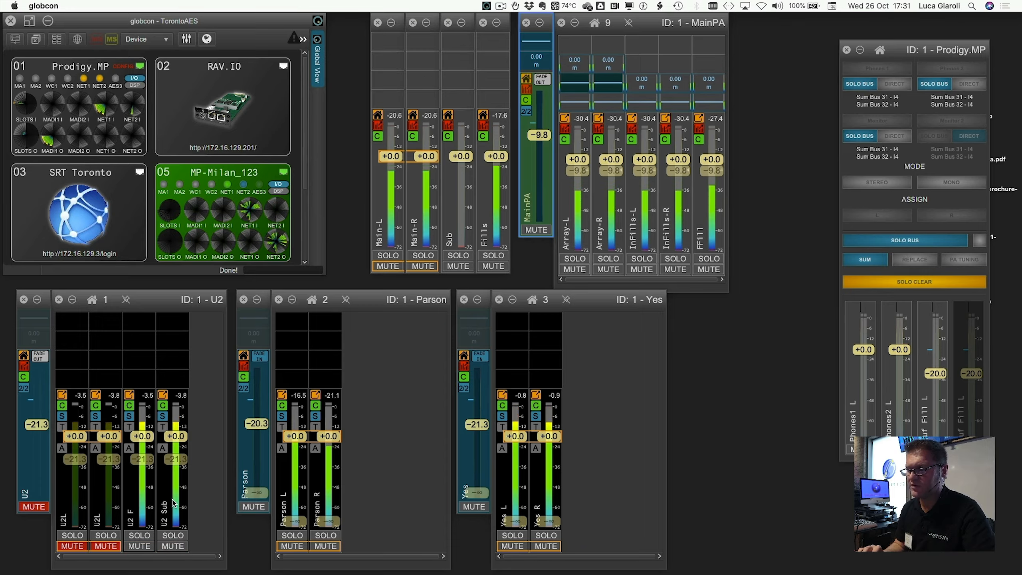
{"action": "left_click", "coordinate": [38, 508]}
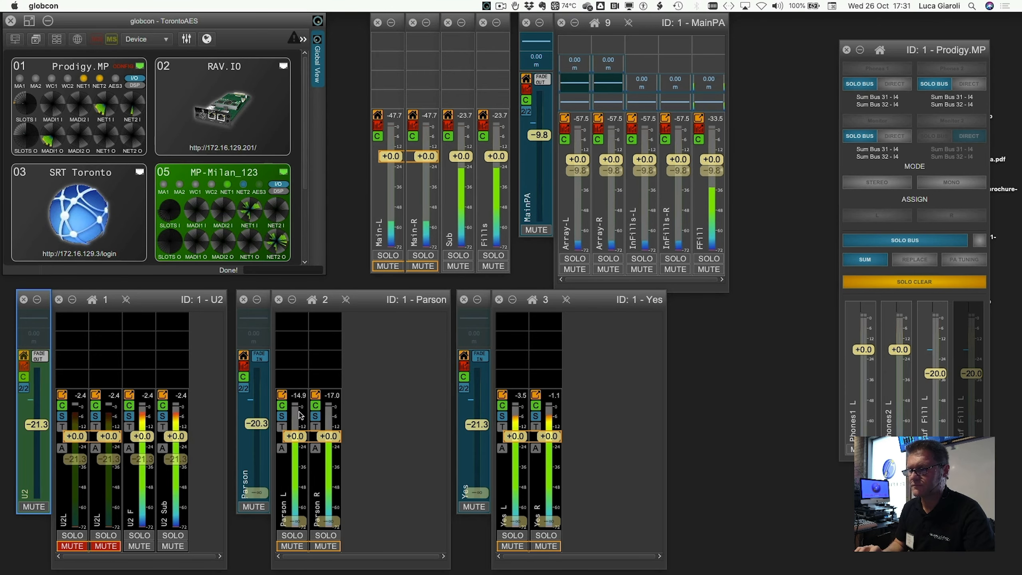
Briefly mute and unmute the Fills mix, and do the same with the FFill output of MainPA.
{"action": "left_click", "coordinate": [488, 241]}
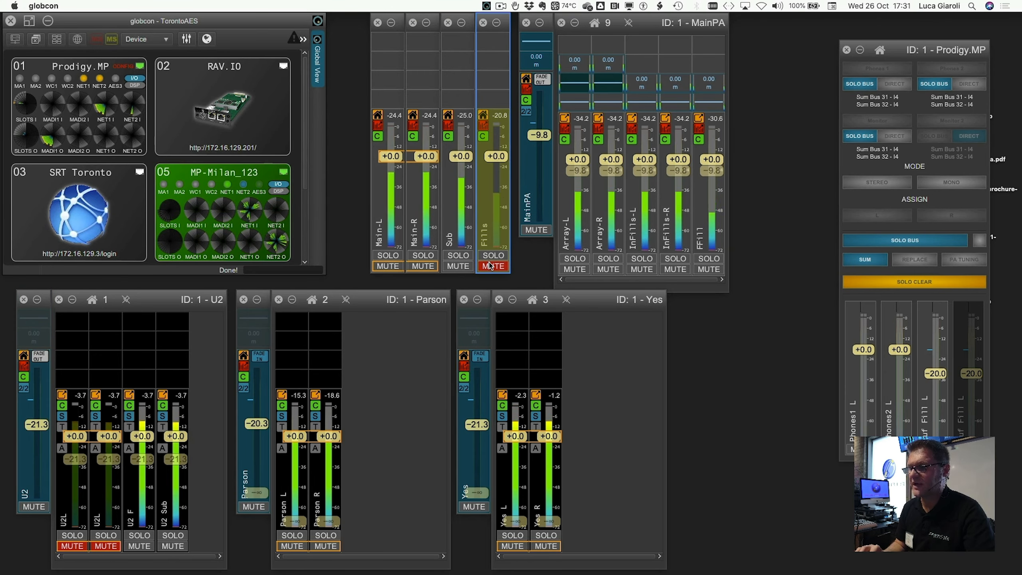
{"action": "left_click", "coordinate": [491, 266]}
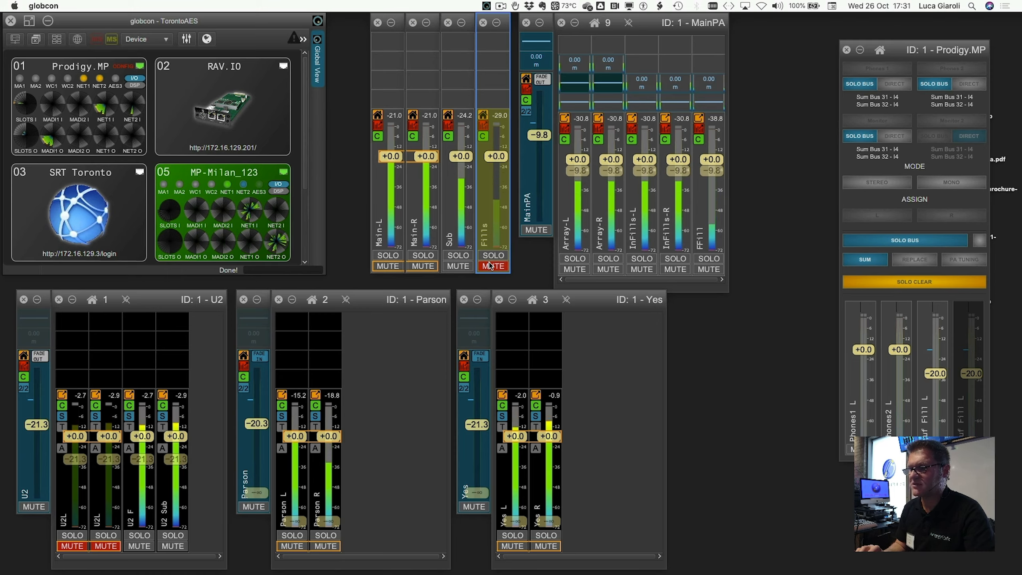
{"action": "left_click", "coordinate": [490, 266]}
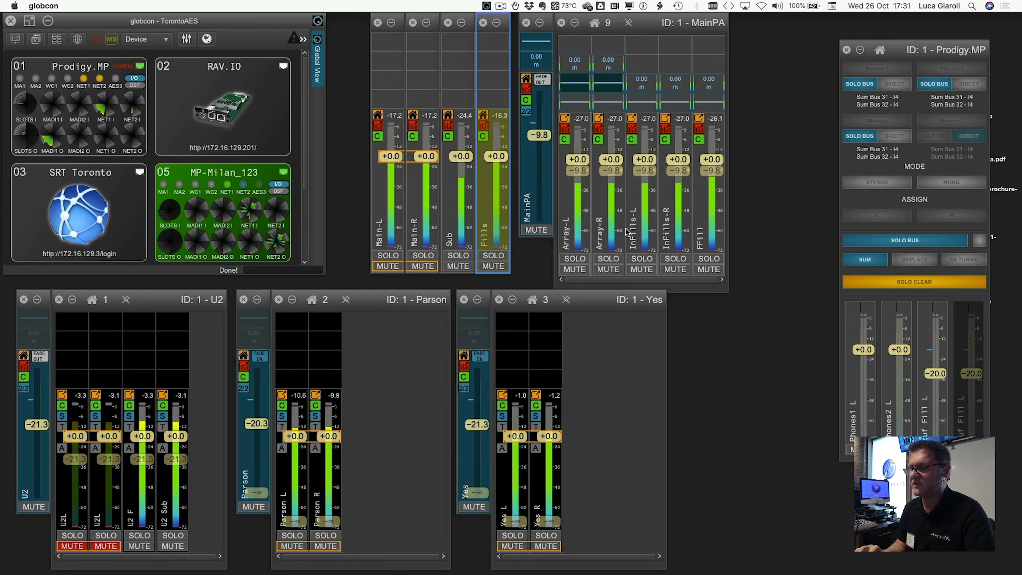
{"action": "left_click", "coordinate": [707, 269]}
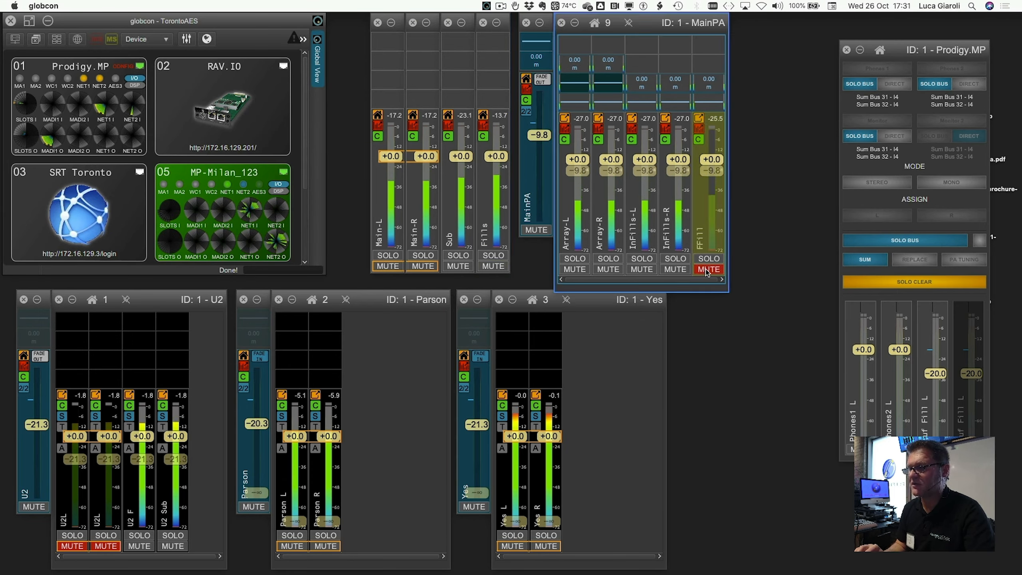
{"action": "left_click", "coordinate": [707, 270]}
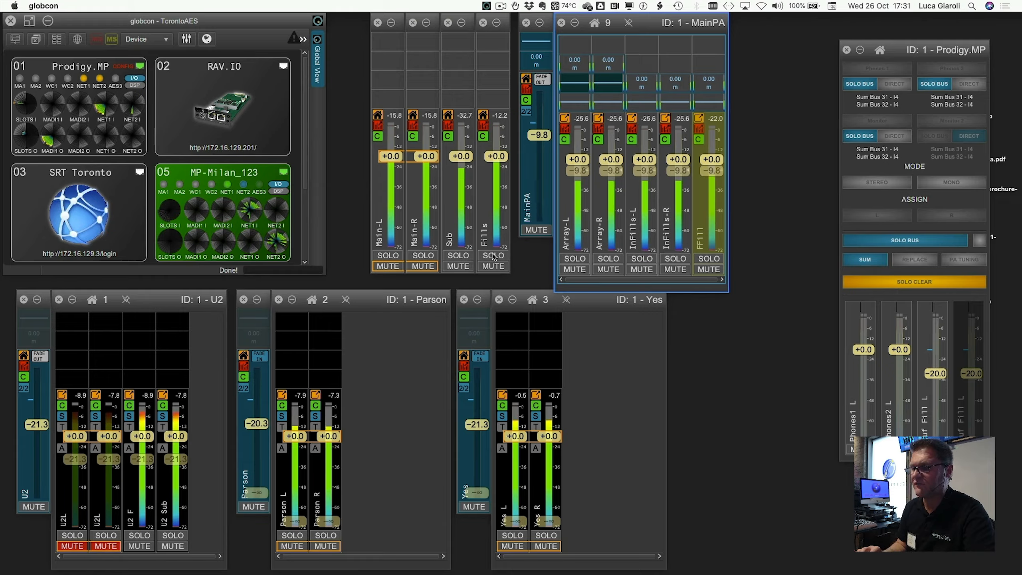
Try a delay of about 456.05 m on the FFill output and return it to 0.00 m.
{"action": "left_click", "coordinate": [707, 94]}
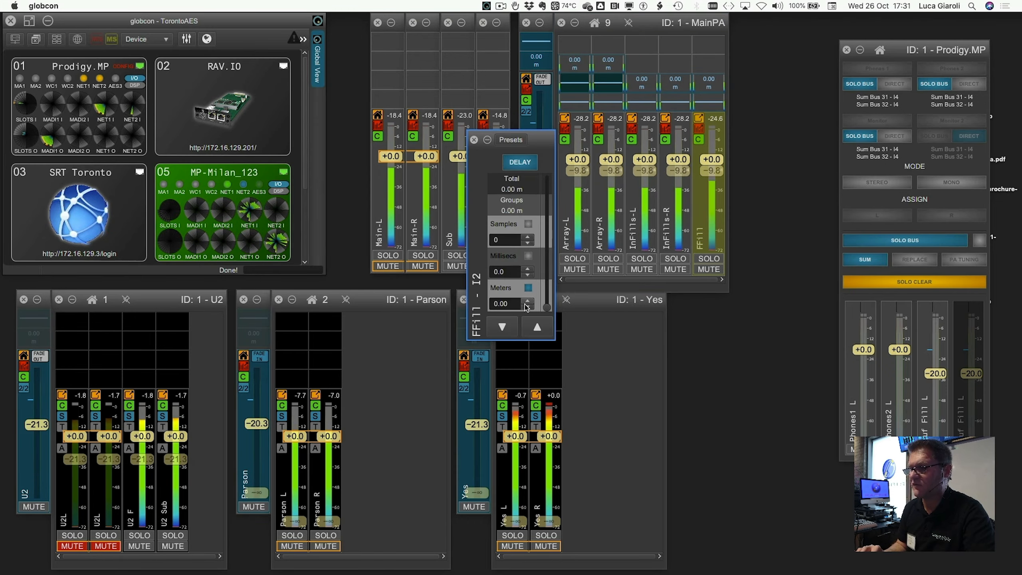
{"action": "left_click_drag", "start_coordinate": [547, 307], "coordinate": [548, 182]}
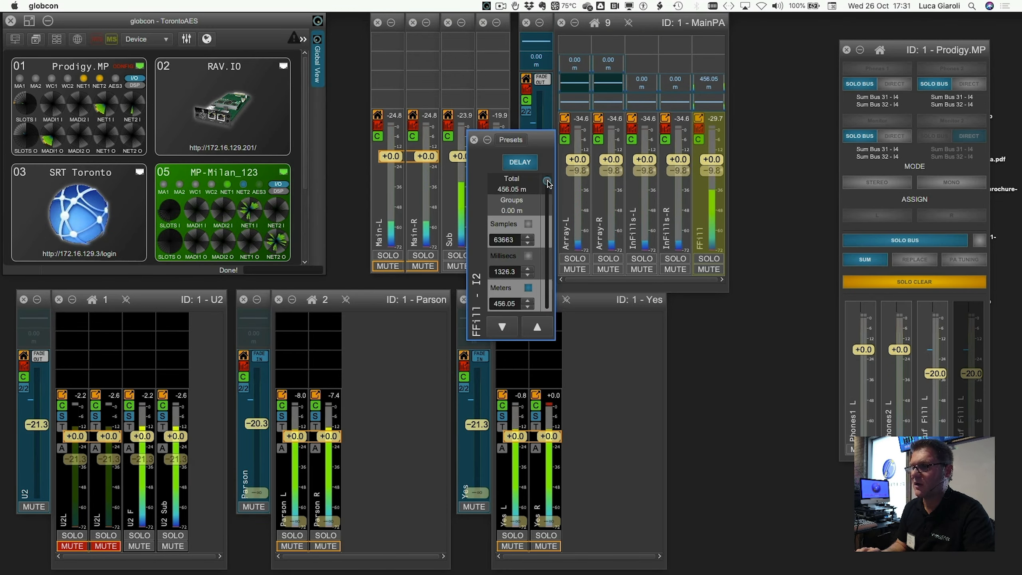
{"action": "left_click", "coordinate": [473, 140]}
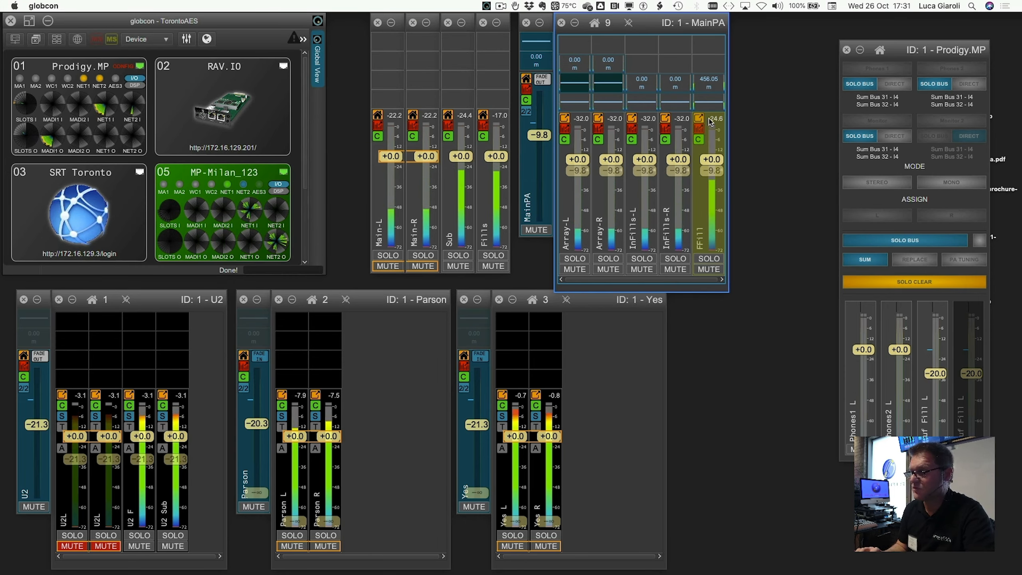
{"action": "left_click", "coordinate": [708, 83]}
{"action": "left_click_drag", "start_coordinate": [546, 180], "coordinate": [547, 307]}
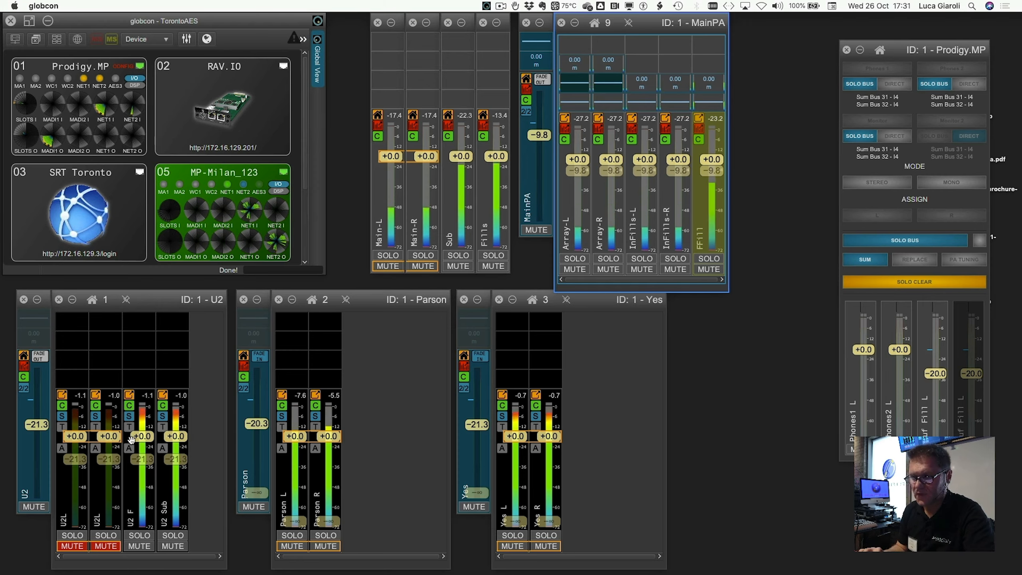
Toggle the U2 channel mutes, leaving both U2L channels and U2 F muted and U2 Sub unmuted.
{"action": "left_click", "coordinate": [105, 545]}
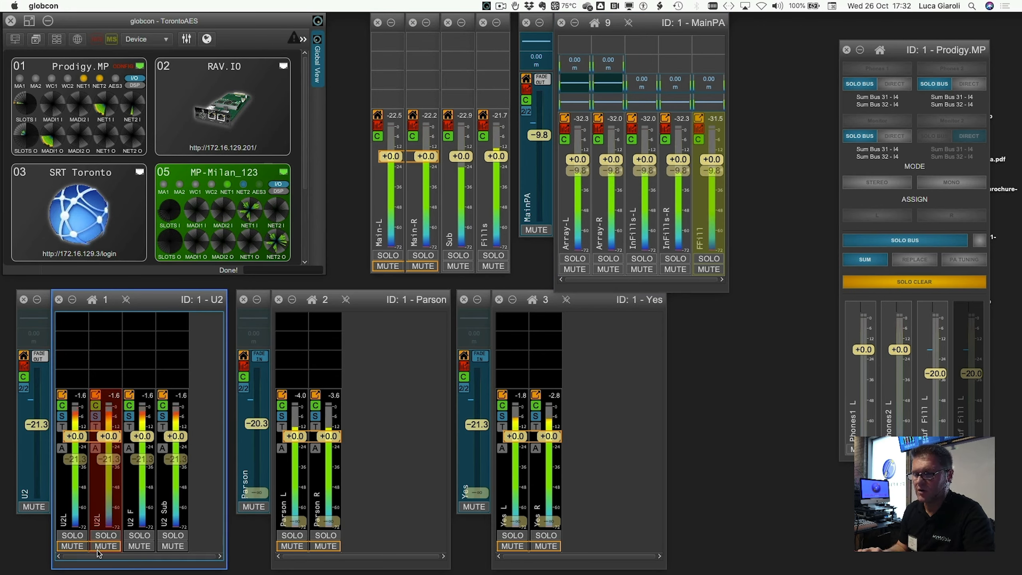
{"action": "left_click", "coordinate": [99, 547]}
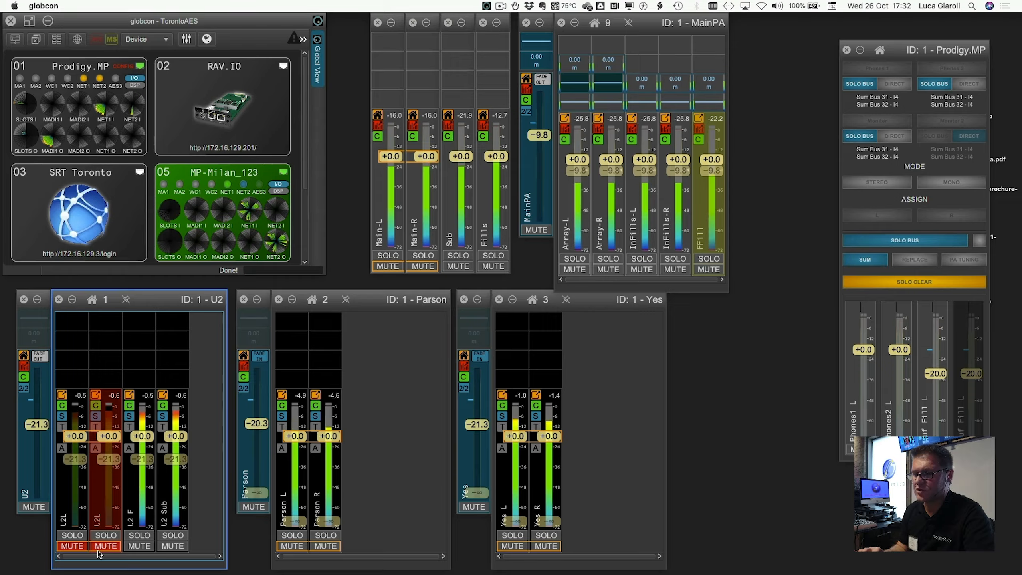
{"action": "left_click", "coordinate": [99, 547]}
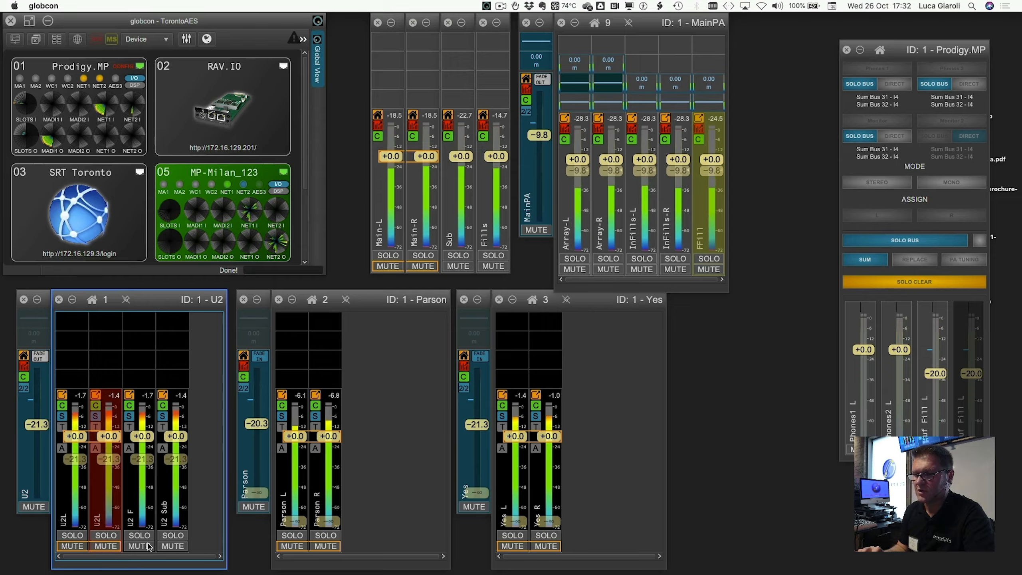
{"action": "left_click", "coordinate": [148, 544]}
{"action": "left_click", "coordinate": [111, 545]}
{"action": "left_click", "coordinate": [143, 546]}
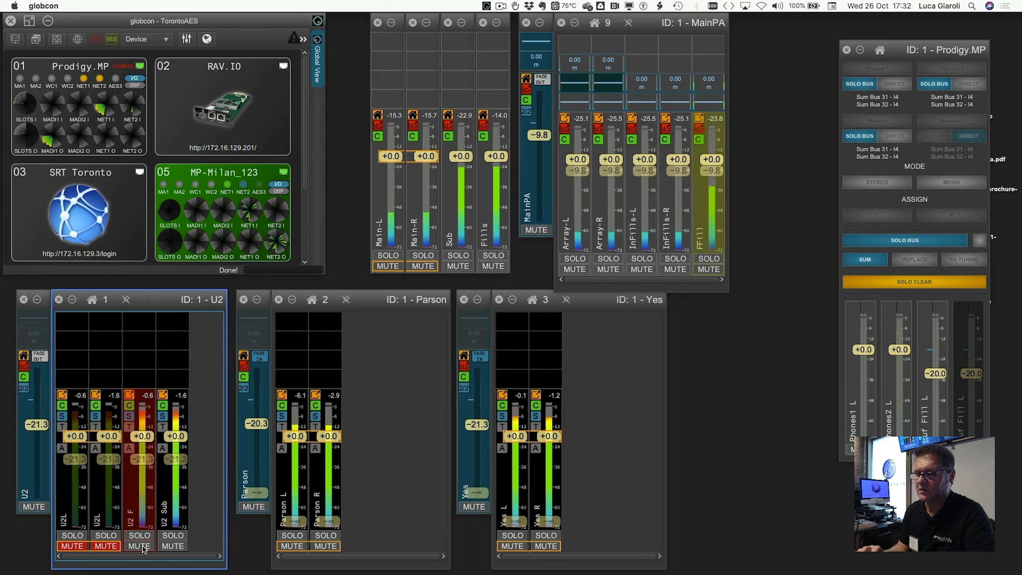
{"action": "left_click", "coordinate": [142, 545]}
{"action": "left_click", "coordinate": [173, 546]}
{"action": "left_click", "coordinate": [173, 546]}
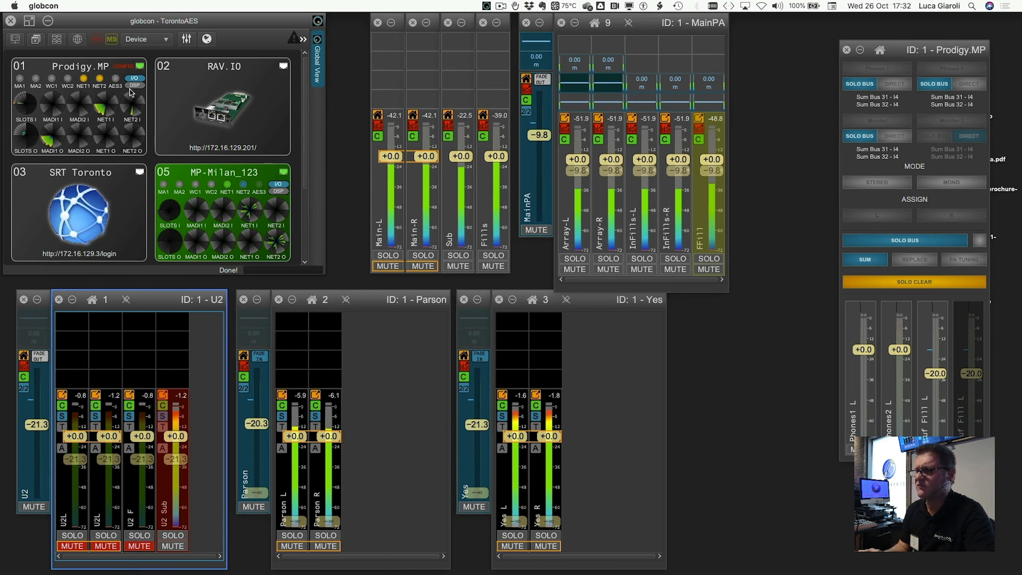
Open the Prodigy.MP device window clear of the mixer faders and inspect the MatMix 8x8 and 16x4 routing to Slot 2.
{"action": "double_click", "coordinate": [103, 66]}
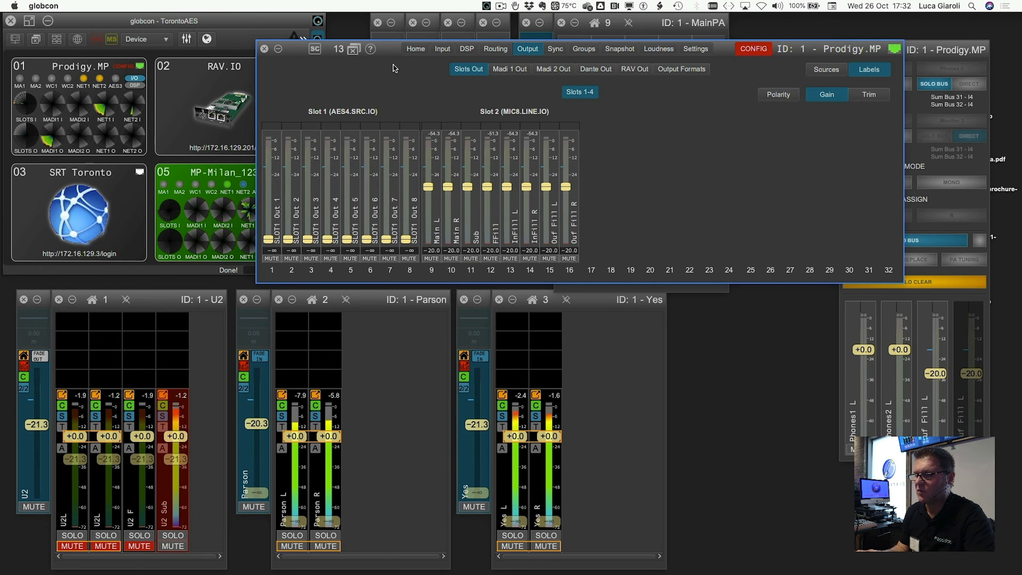
{"action": "left_click_drag", "start_coordinate": [387, 50], "coordinate": [386, 81]}
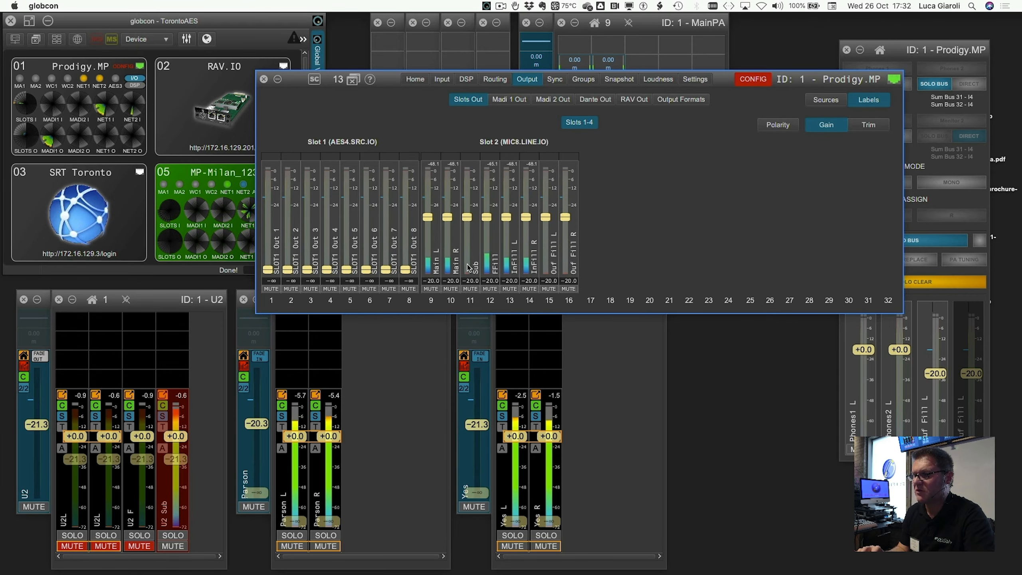
{"action": "left_click_drag", "start_coordinate": [384, 107], "coordinate": [377, 348]}
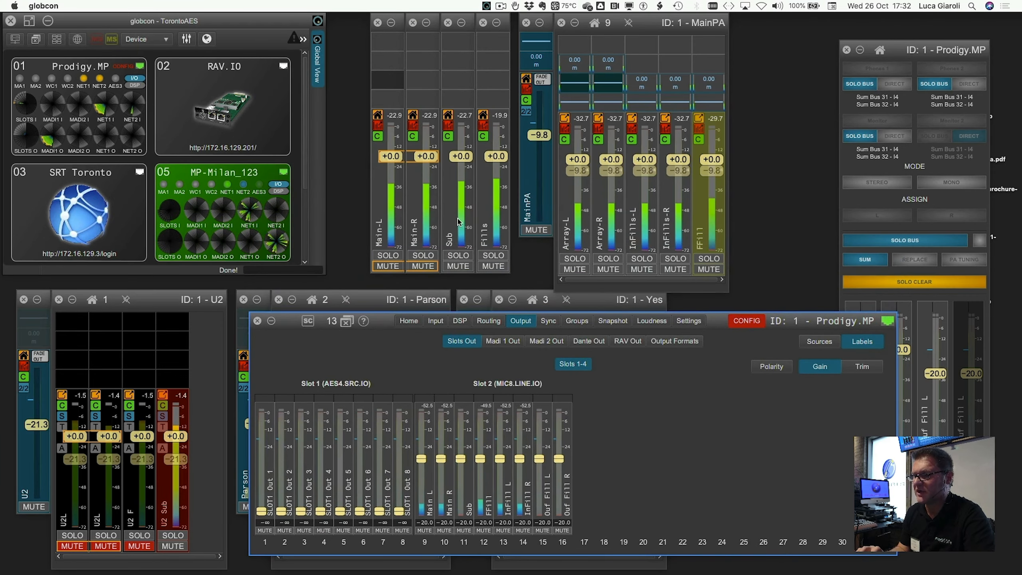
{"action": "left_click", "coordinate": [488, 321]}
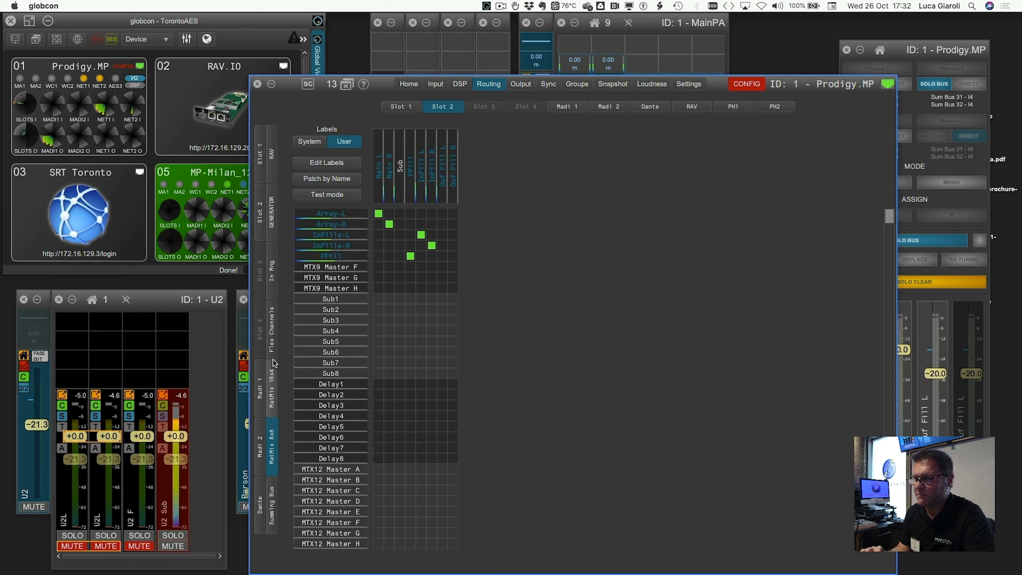
{"action": "left_click", "coordinate": [273, 386]}
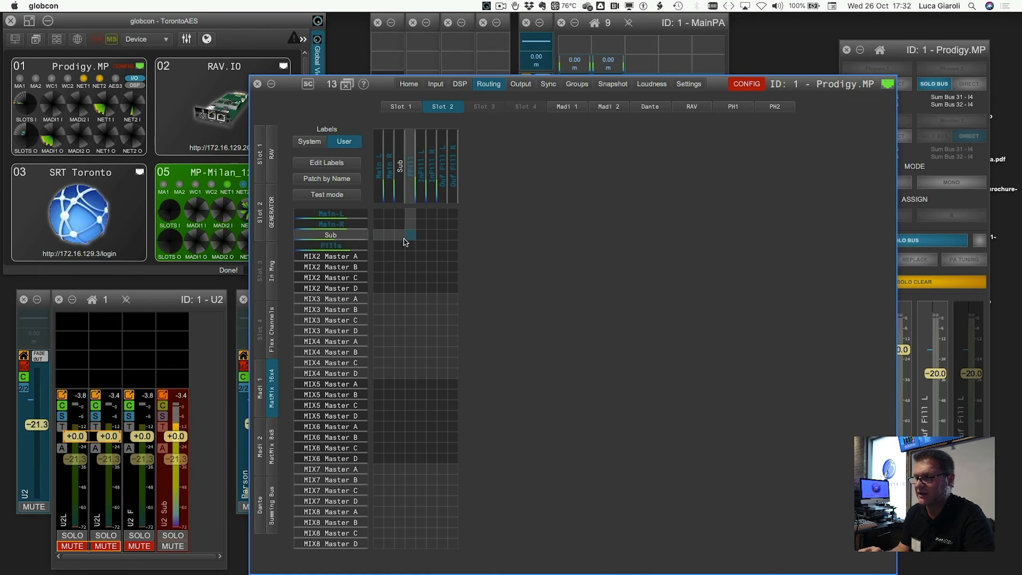
Patch the Sub mix to source 1 of the 10 - Subs matrix and set its send to Sub1 to +0.0.
{"action": "left_click", "coordinate": [456, 84]}
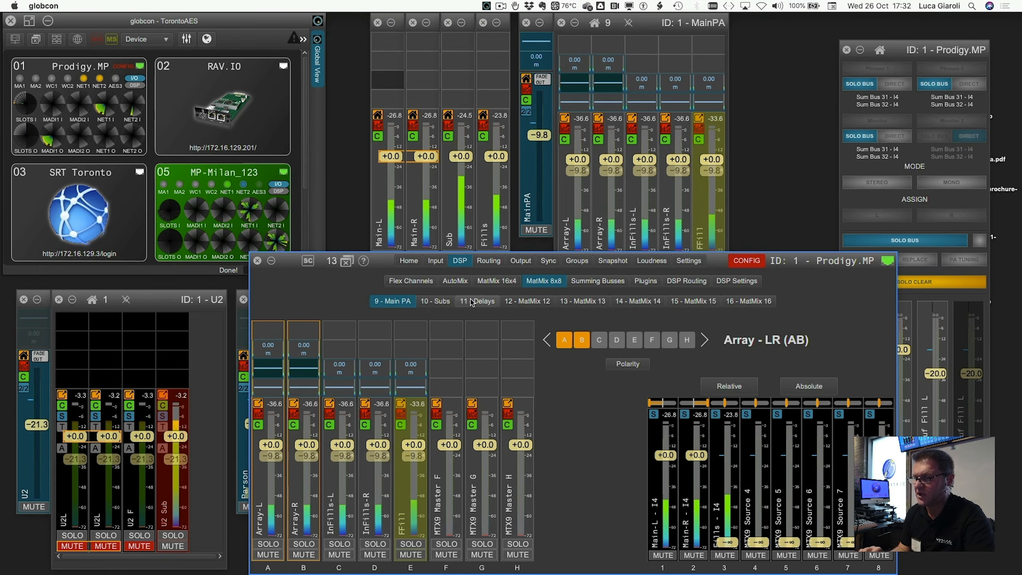
{"action": "left_click", "coordinate": [435, 301]}
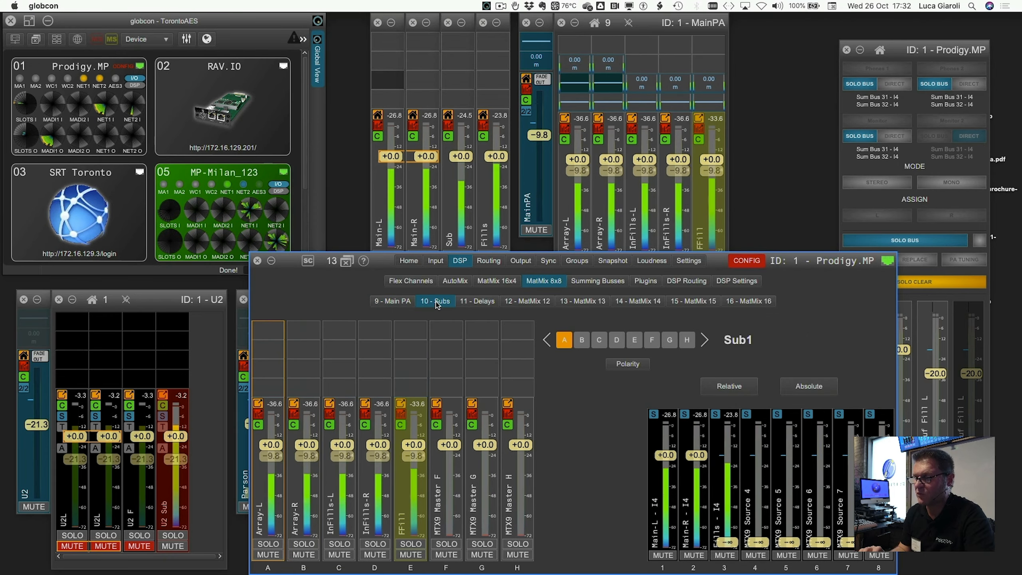
{"action": "left_click", "coordinate": [655, 420]}
{"action": "left_click", "coordinate": [432, 328]}
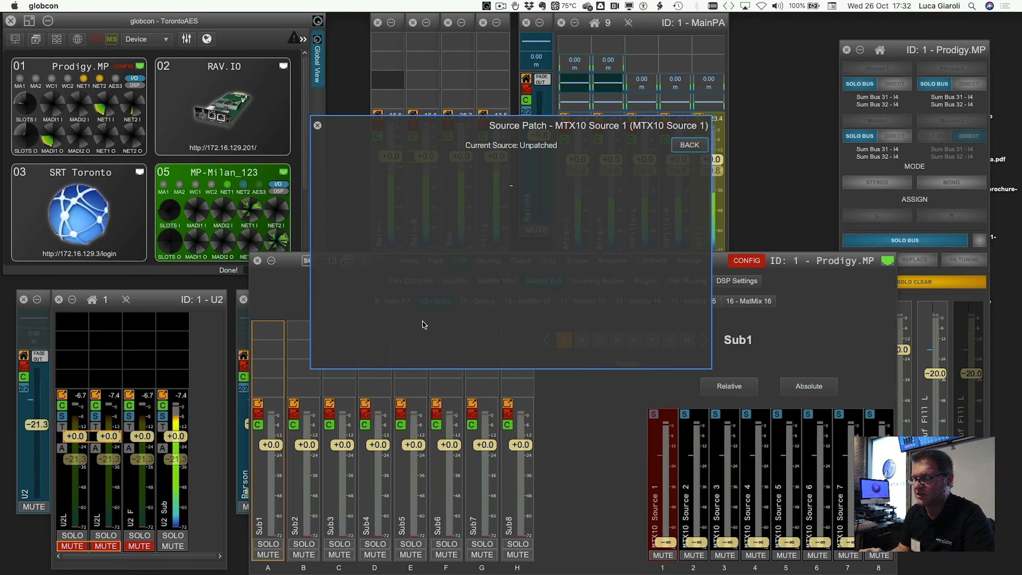
{"action": "left_click", "coordinate": [354, 274]}
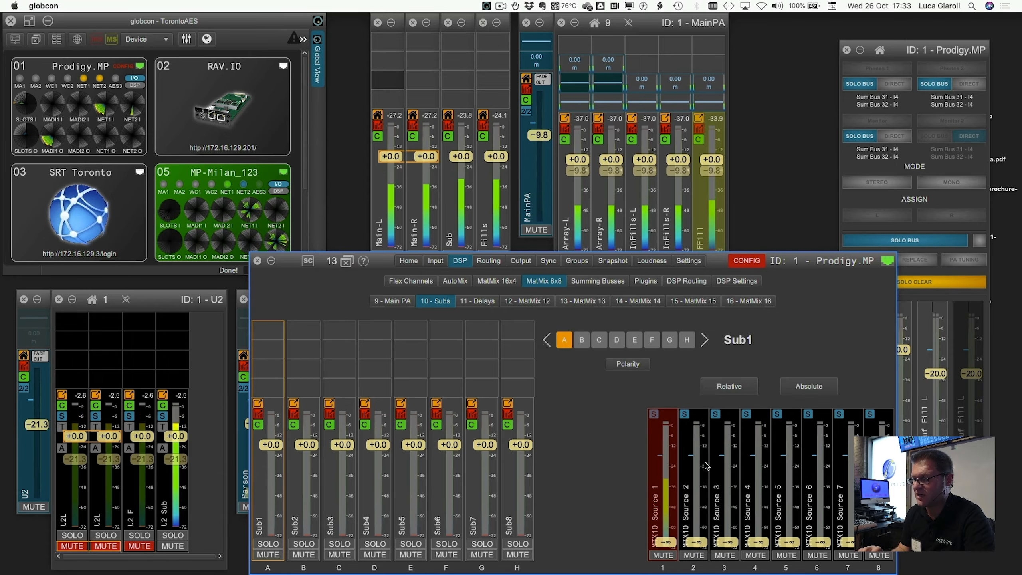
{"action": "double_click", "coordinate": [667, 474]}
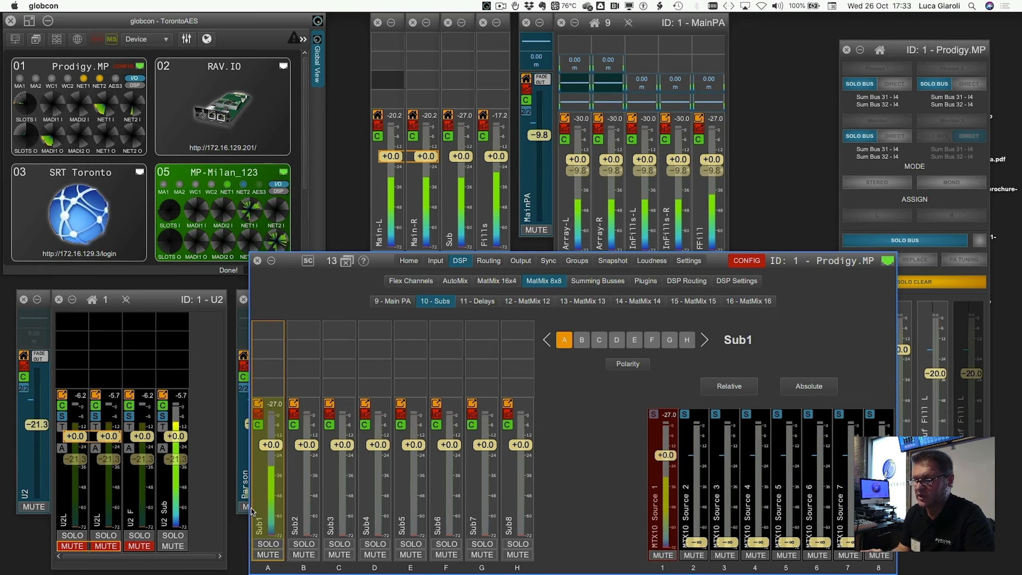
Insert an IIR Equalizer and a Delay on the Sub1 master of the Subs matrix.
{"action": "right_click", "coordinate": [263, 395]}
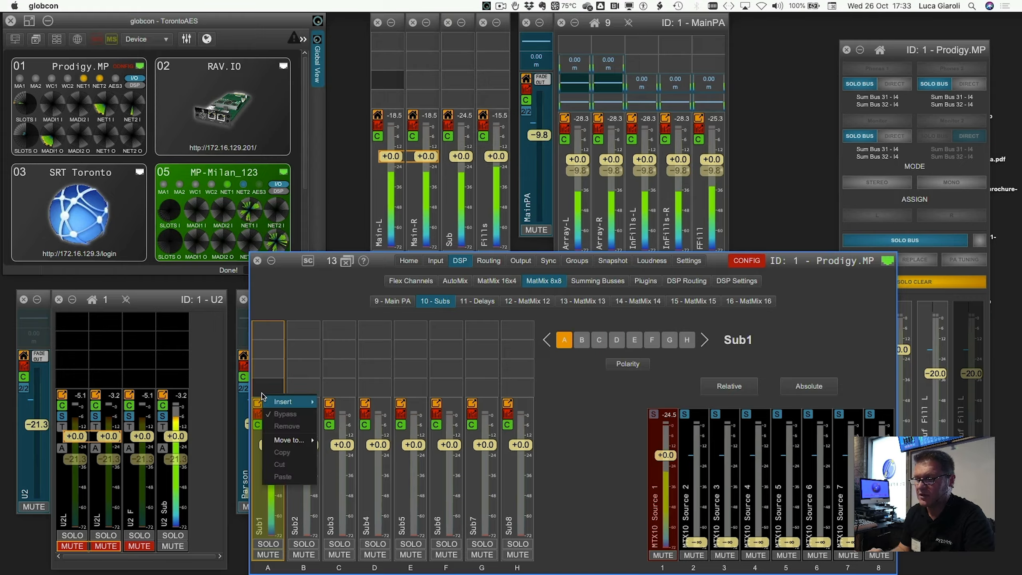
{"action": "mouse_move", "coordinate": [288, 401]}
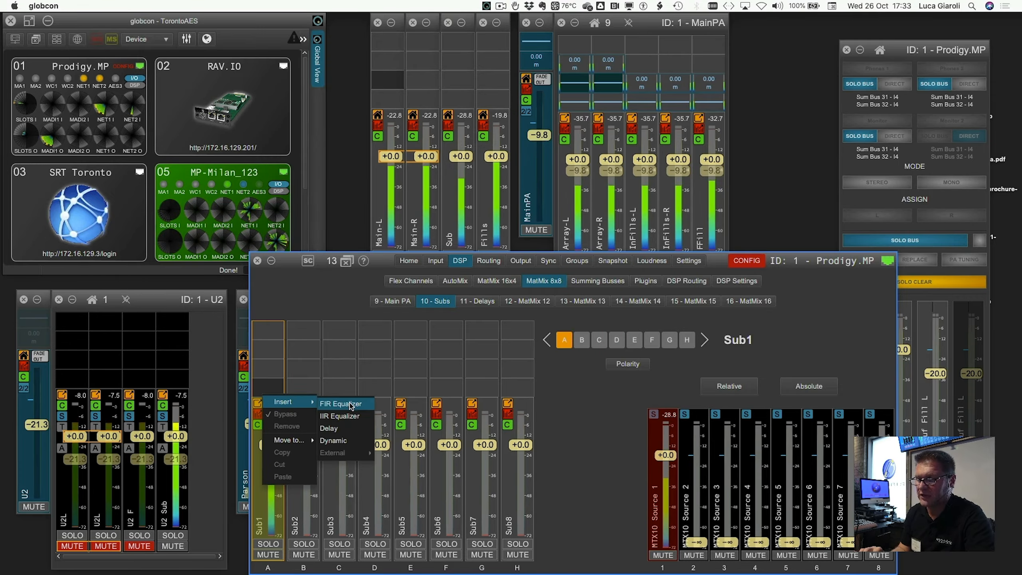
{"action": "left_click", "coordinate": [342, 416]}
{"action": "right_click", "coordinate": [262, 374]}
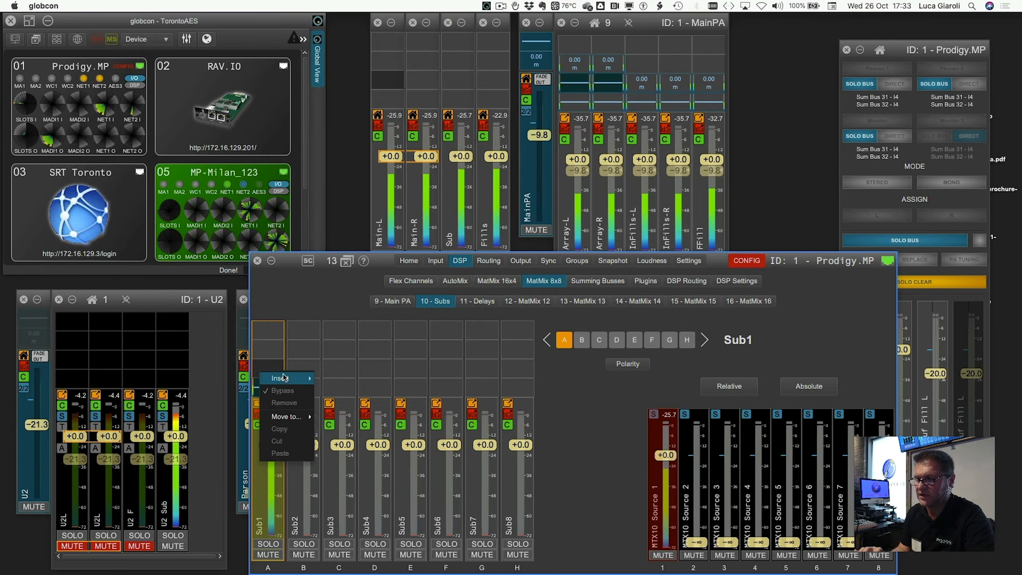
{"action": "mouse_move", "coordinate": [291, 379]}
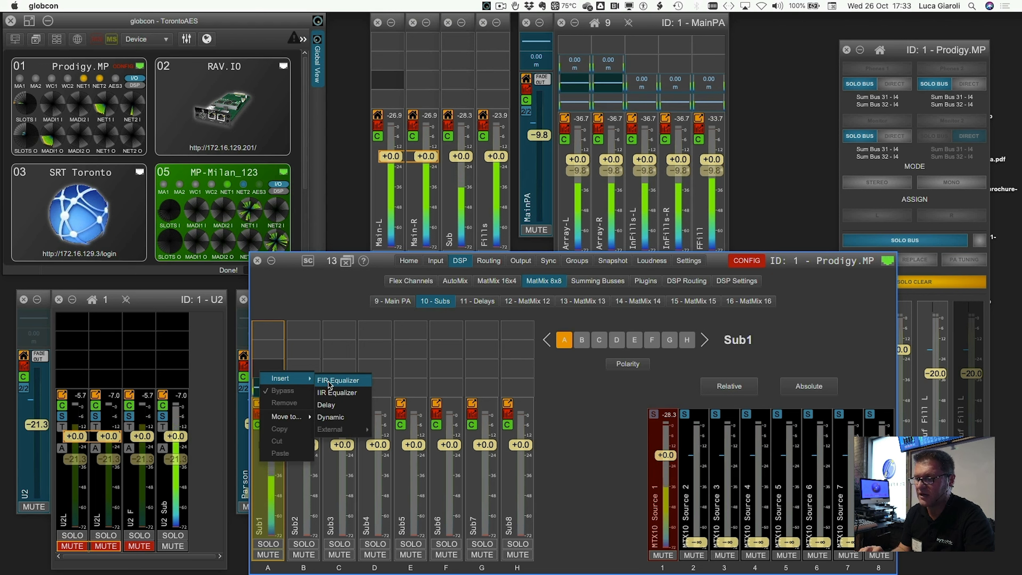
{"action": "left_click", "coordinate": [326, 404]}
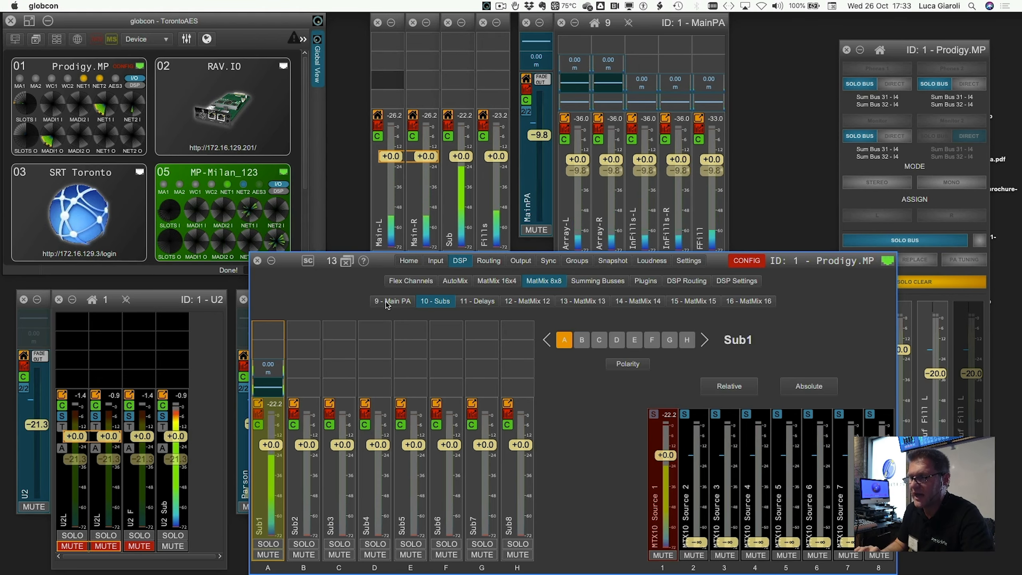
Route Sub1 from the MatMix 8x8 to the Sub output of Slot 2 and close the Prodigy.MP device window.
{"action": "left_click", "coordinate": [487, 262]}
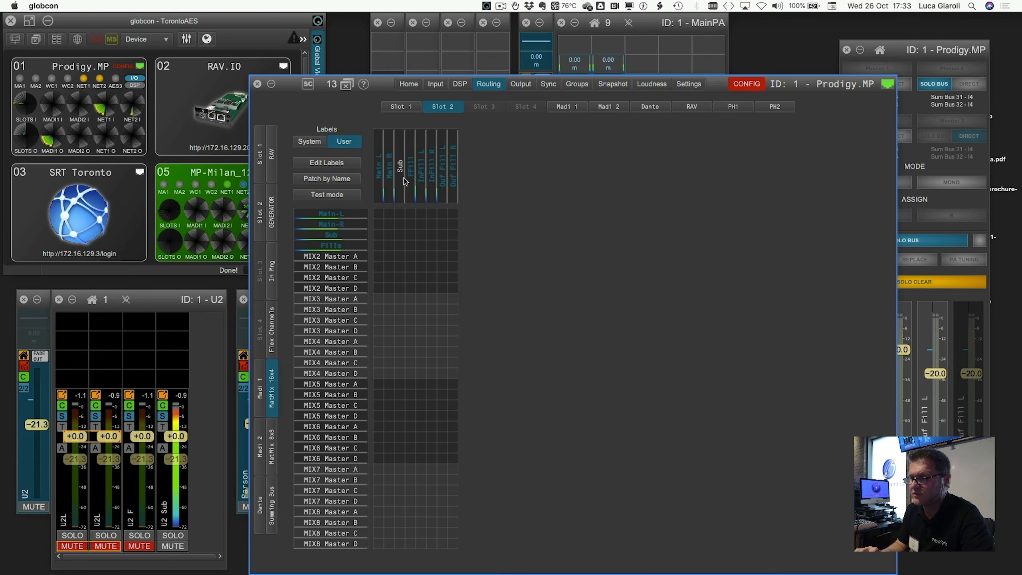
{"action": "left_click", "coordinate": [272, 445]}
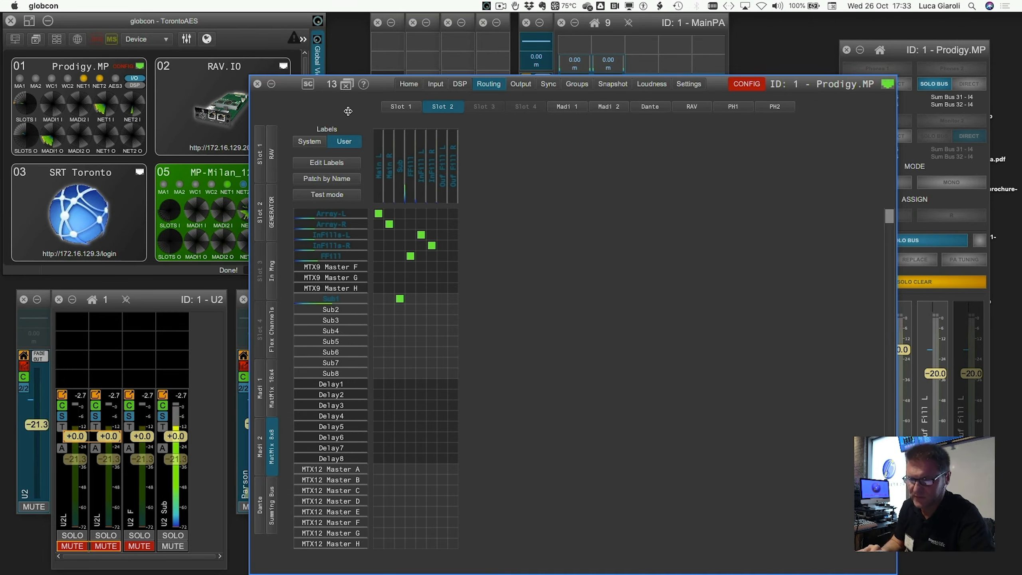
{"action": "left_click", "coordinate": [460, 83]}
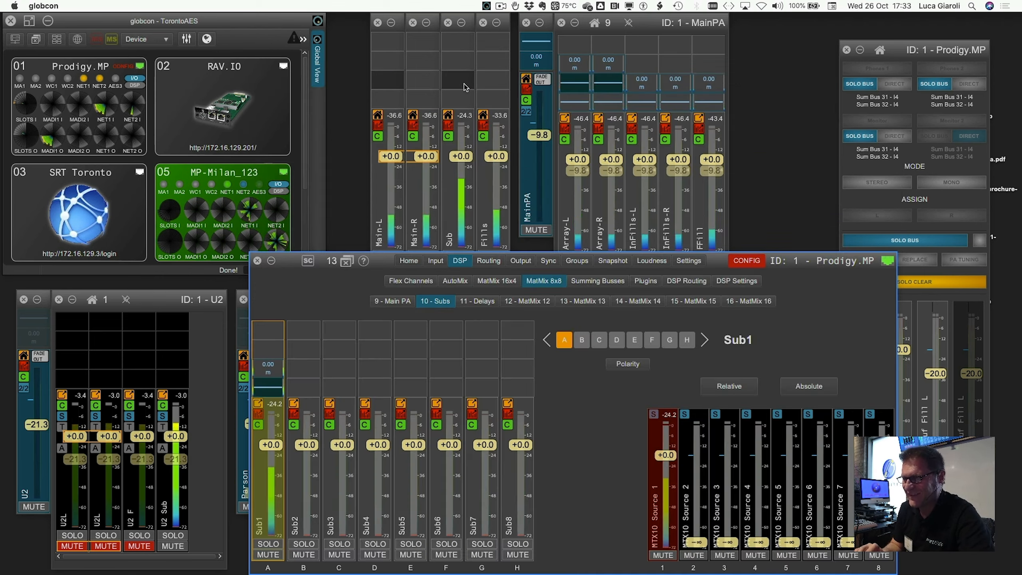
{"action": "left_click", "coordinate": [257, 260]}
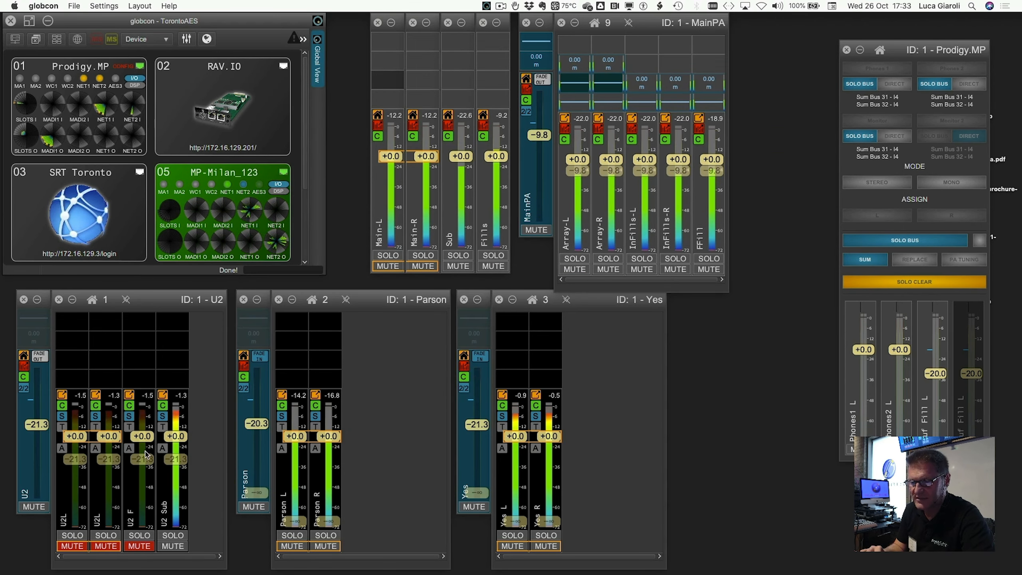
Unmute U2 F and both U2L channels, and raise the U2 master fader to -13.0.
{"action": "left_click", "coordinate": [139, 546]}
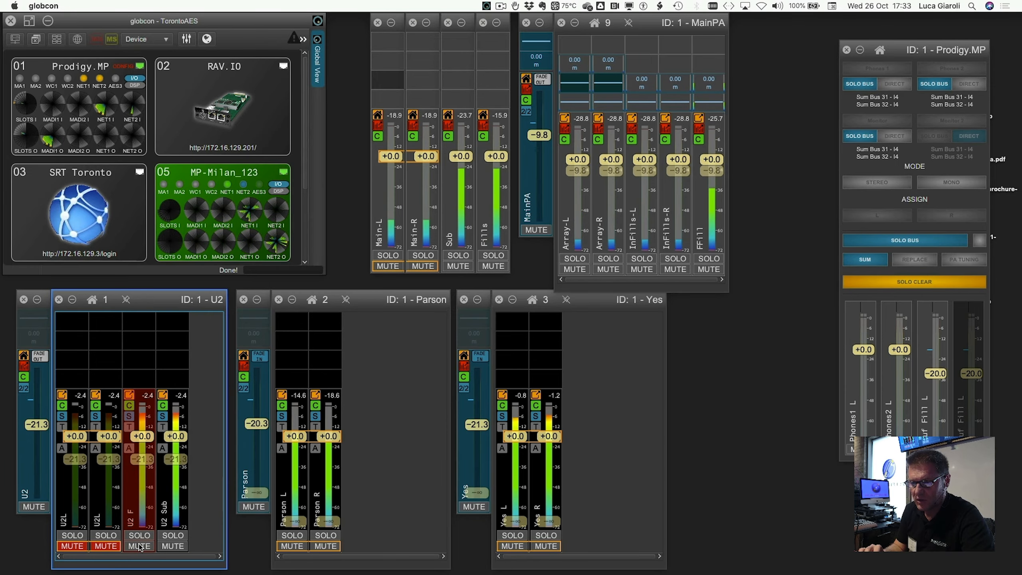
{"action": "left_click", "coordinate": [111, 547]}
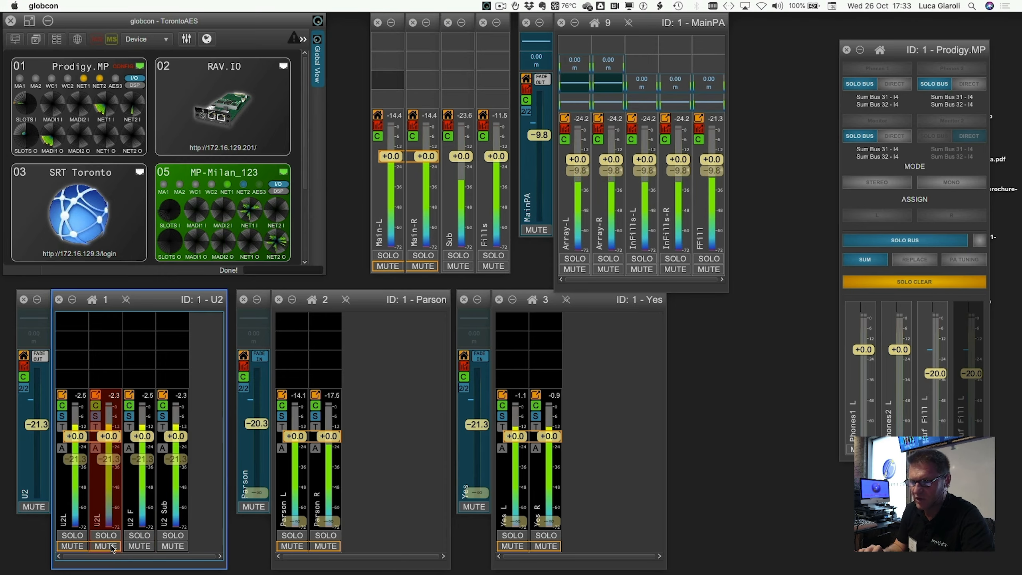
{"action": "left_click_drag", "start_coordinate": [38, 433], "coordinate": [38, 415]}
Fade out U2, fade in Parson, and raise the Parson master fader to -18.3.
{"action": "left_click", "coordinate": [39, 356]}
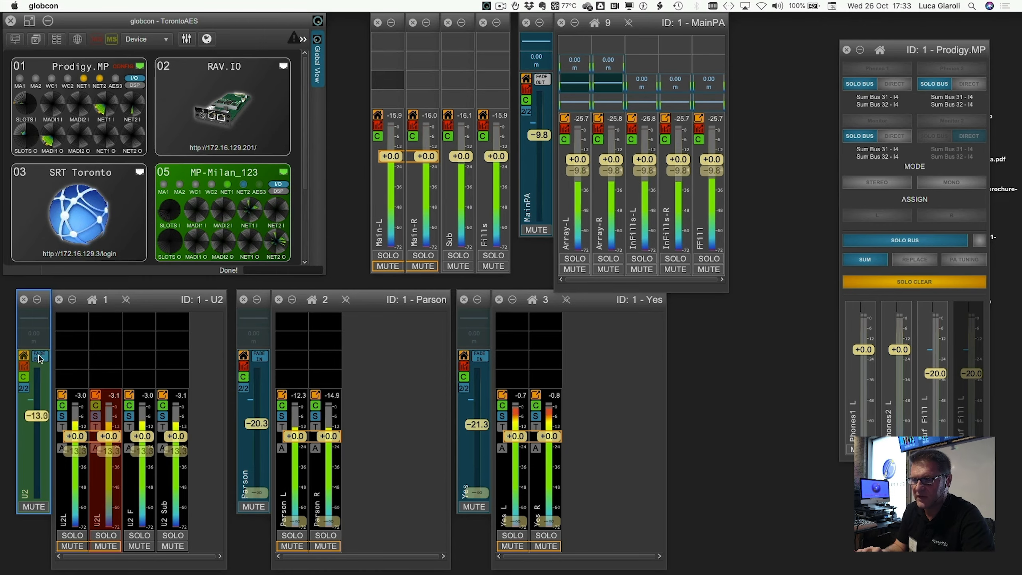
{"action": "left_click", "coordinate": [255, 361]}
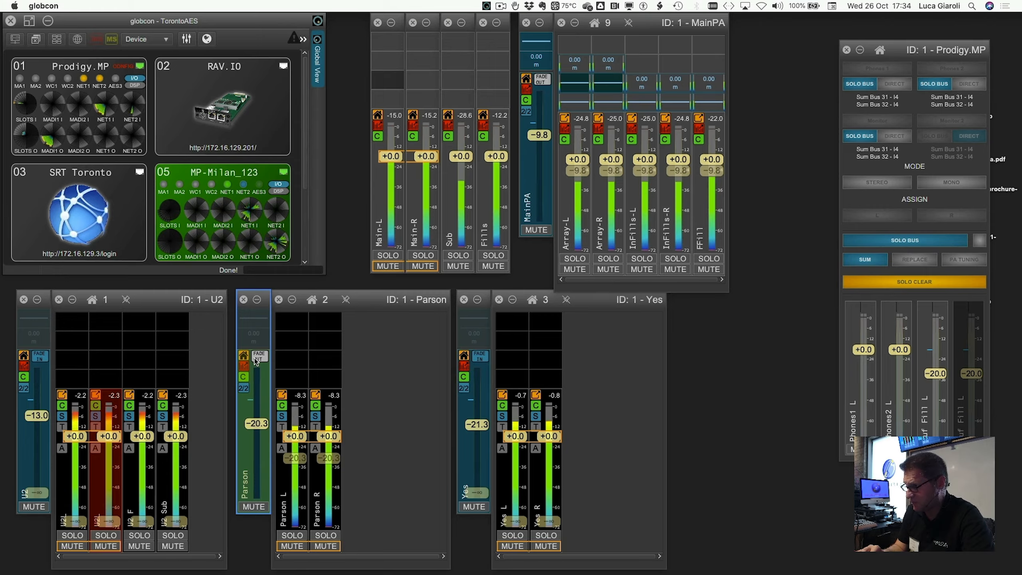
{"action": "left_click_drag", "start_coordinate": [251, 426], "coordinate": [251, 423]}
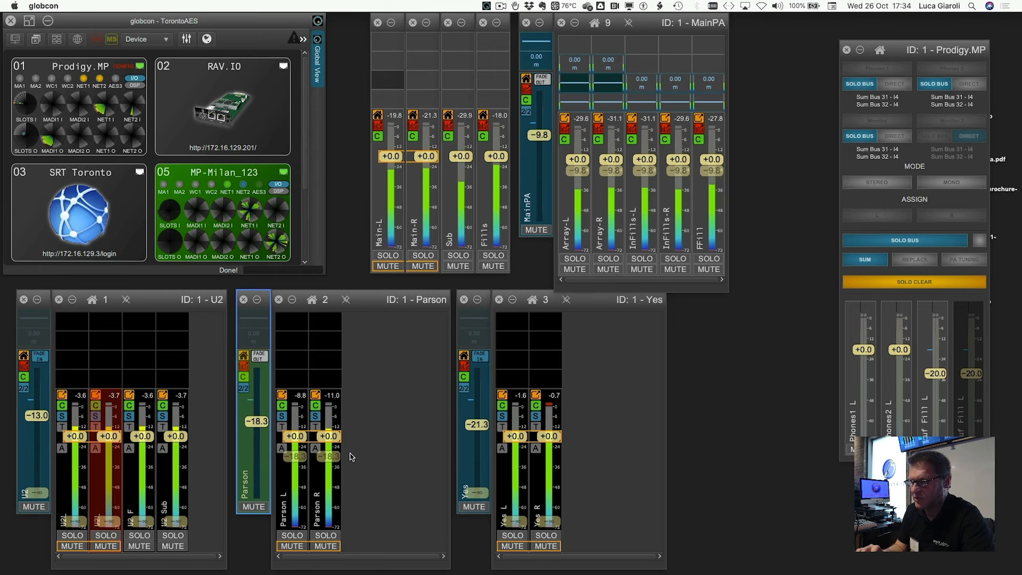
Mute the Main-L/R and Fills mixes to isolate Sub, and switch the playing source from Parson to Yes with the fades.
{"action": "left_click", "coordinate": [389, 266]}
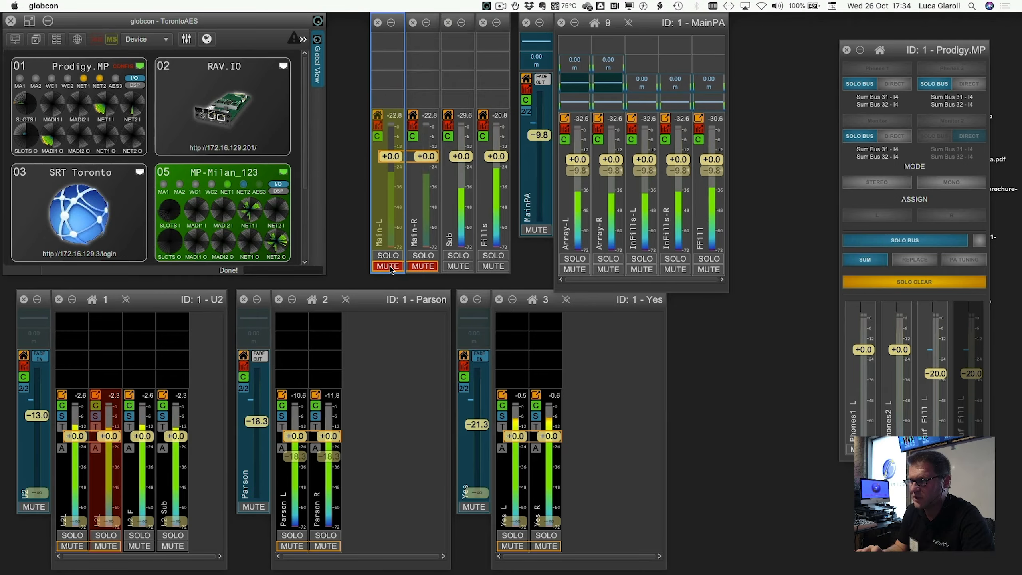
{"action": "left_click", "coordinate": [486, 267]}
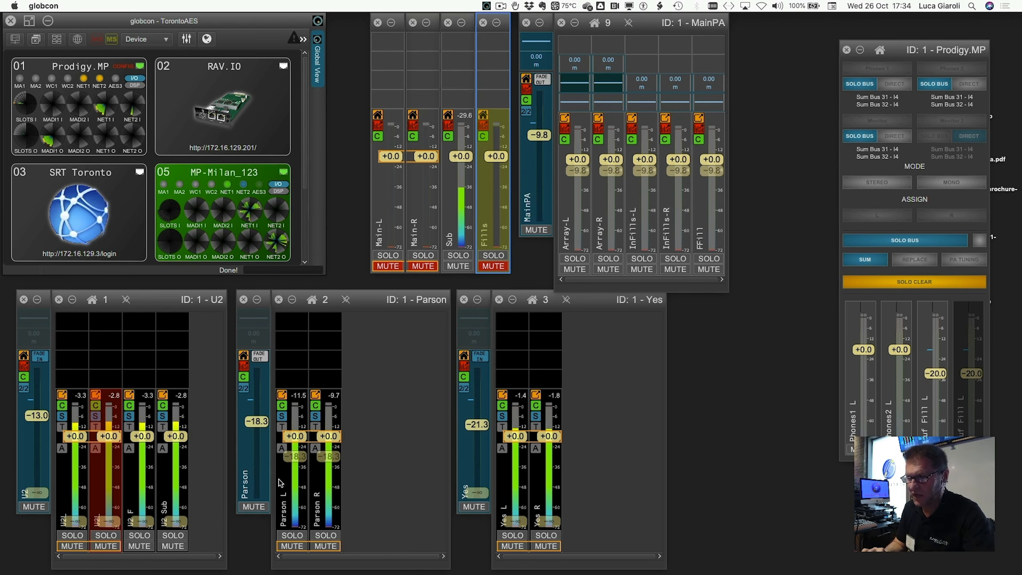
{"action": "left_click", "coordinate": [263, 358]}
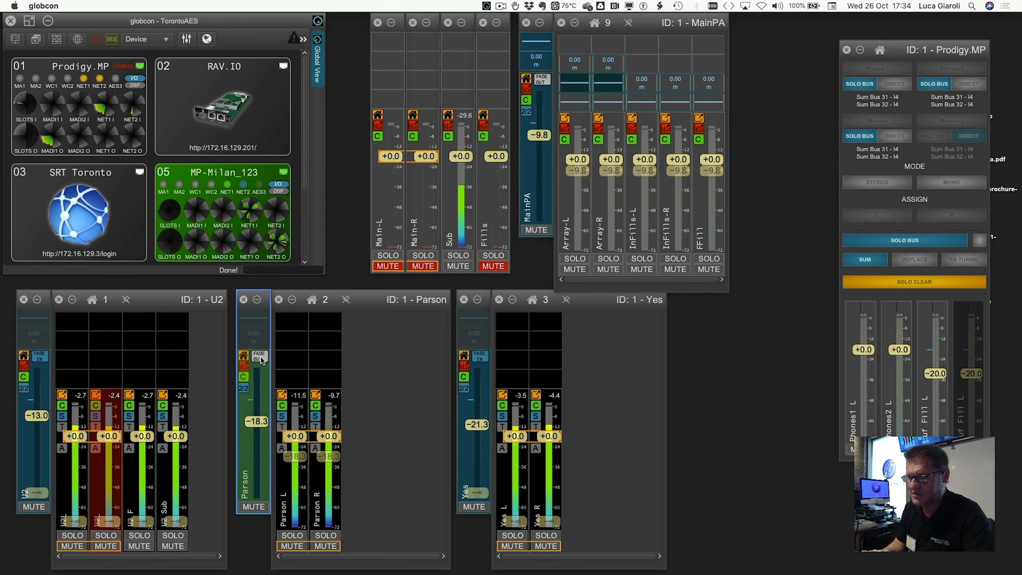
{"action": "left_click", "coordinate": [483, 357]}
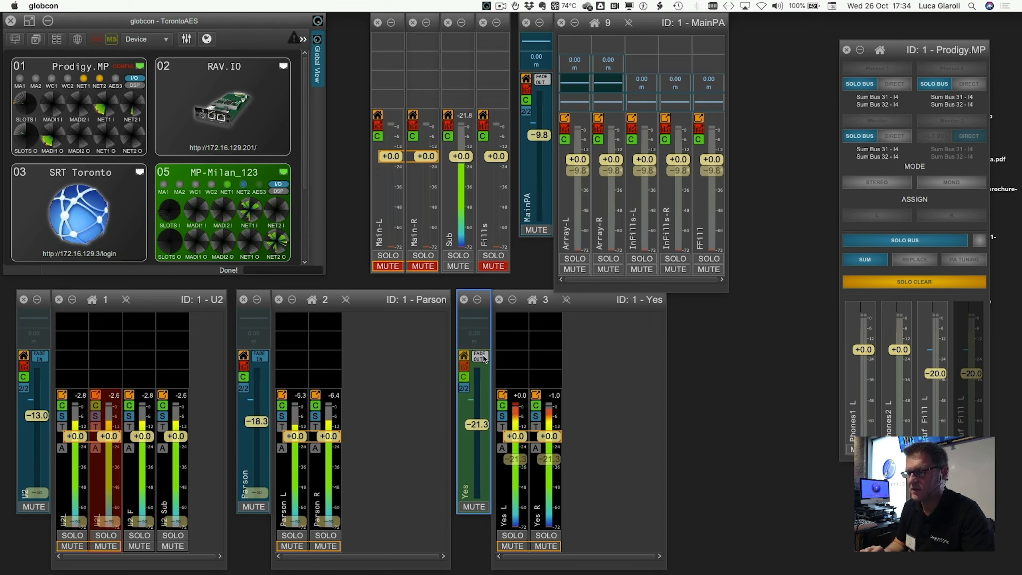
Mute the Sub mix, toggle the Fills mute, and restore the Main-L/R, Sub and Fills mixes to unmuted.
{"action": "left_click", "coordinate": [460, 265]}
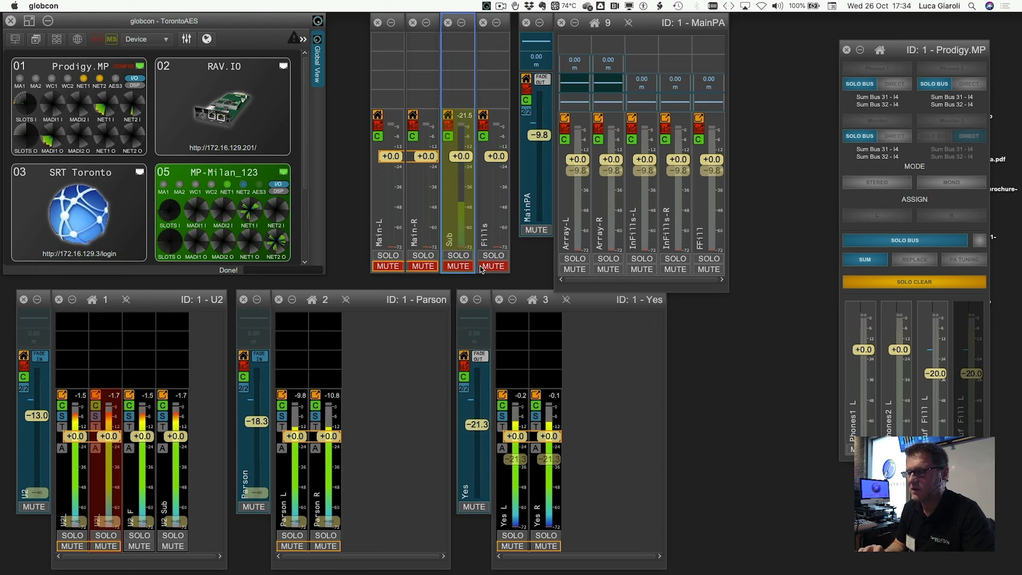
{"action": "left_click", "coordinate": [481, 266]}
{"action": "left_click", "coordinate": [480, 266]}
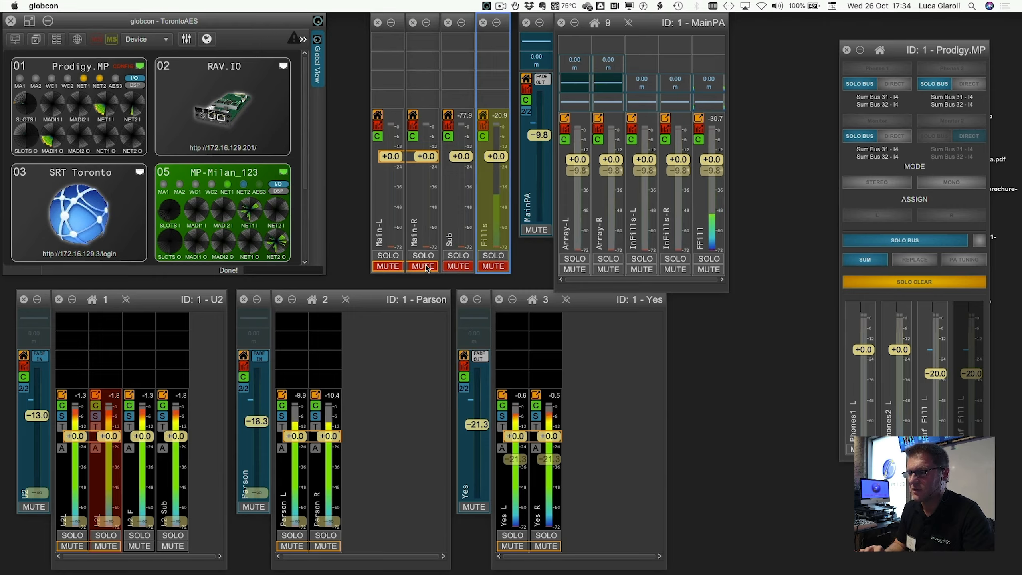
{"action": "left_click", "coordinate": [427, 268]}
{"action": "left_click", "coordinate": [457, 267]}
{"action": "left_click", "coordinate": [486, 268]}
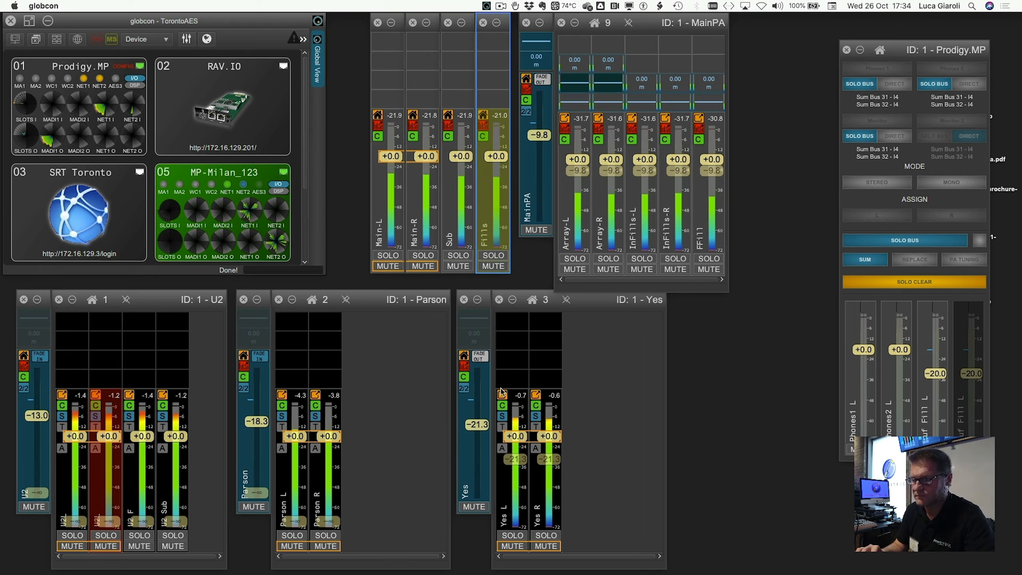
Switch the playing source from Yes to Parson and on to U2 using the fade in and fade out functions.
{"action": "left_click", "coordinate": [473, 399]}
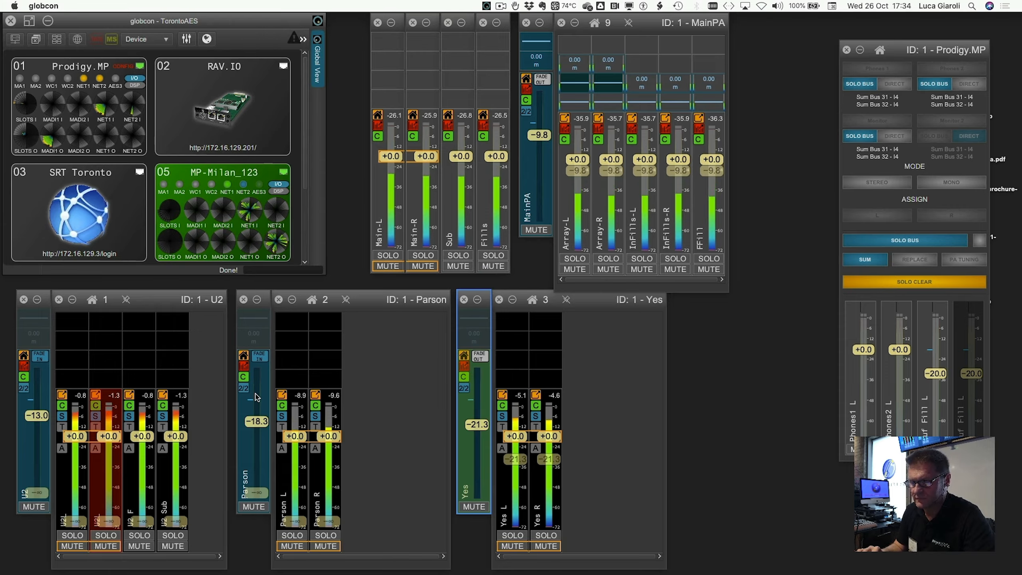
{"action": "left_click", "coordinate": [259, 356]}
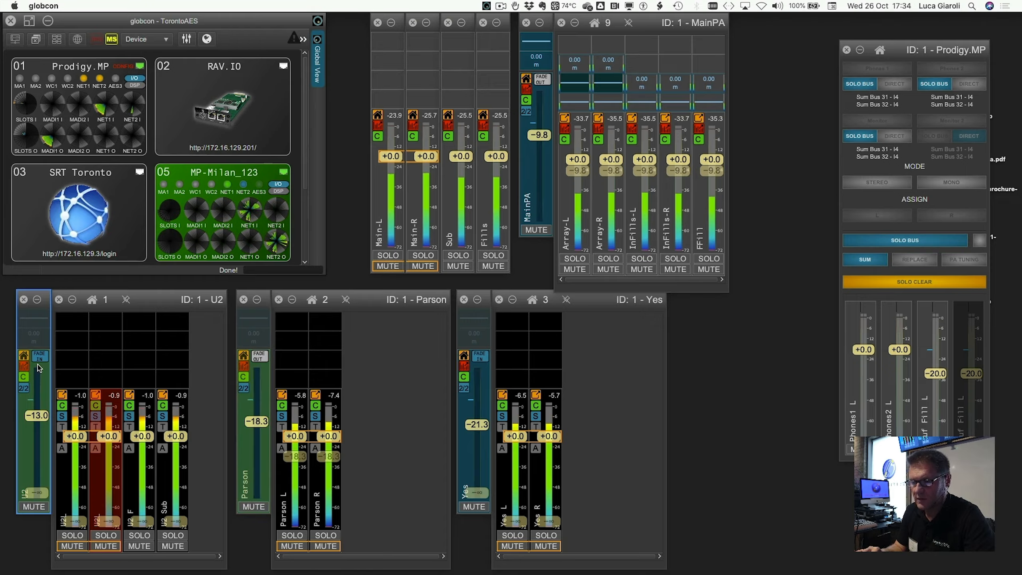
{"action": "left_click", "coordinate": [39, 357]}
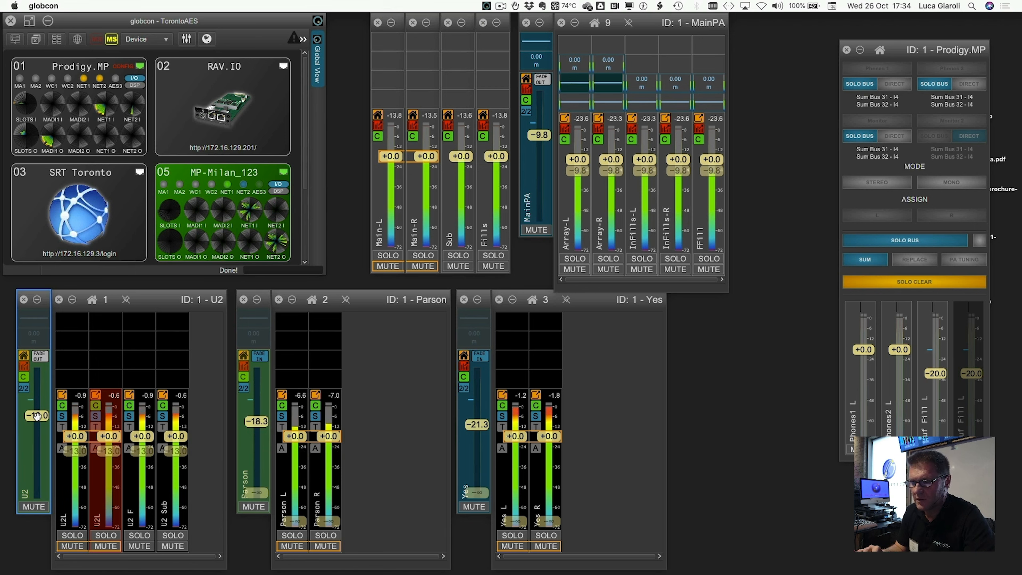
Lower the U2 master fader to -17.3 and fade U2 out.
{"action": "left_click_drag", "start_coordinate": [37, 416], "coordinate": [38, 421]}
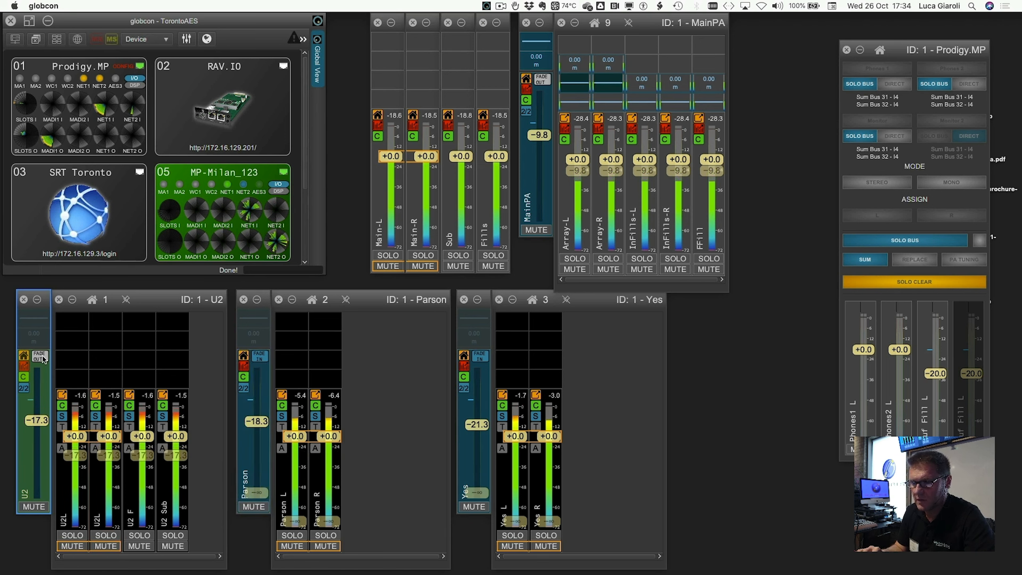
{"action": "left_click", "coordinate": [43, 356]}
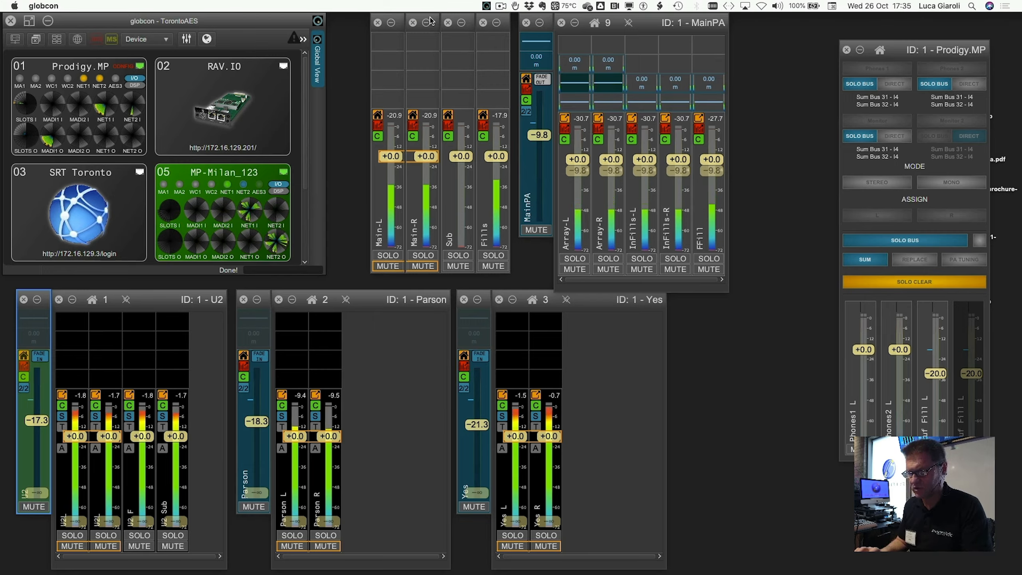
Move the Main, Sub and Fills strips against the TorontoAES window and bring the MainPA mixer closer to them.
{"action": "left_click_drag", "start_coordinate": [429, 18], "coordinate": [388, 17]}
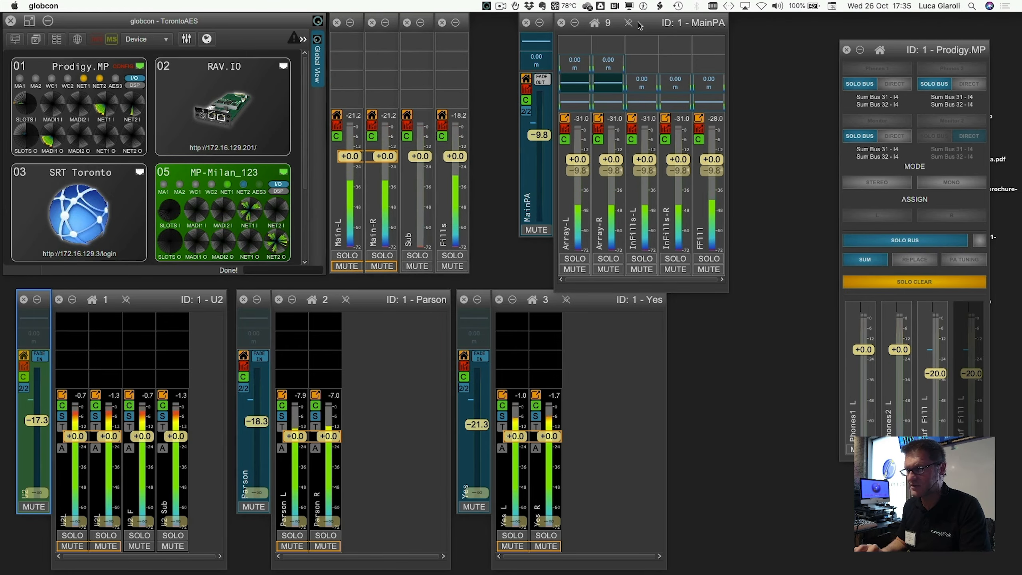
{"action": "left_click_drag", "start_coordinate": [645, 24], "coordinate": [600, 25]}
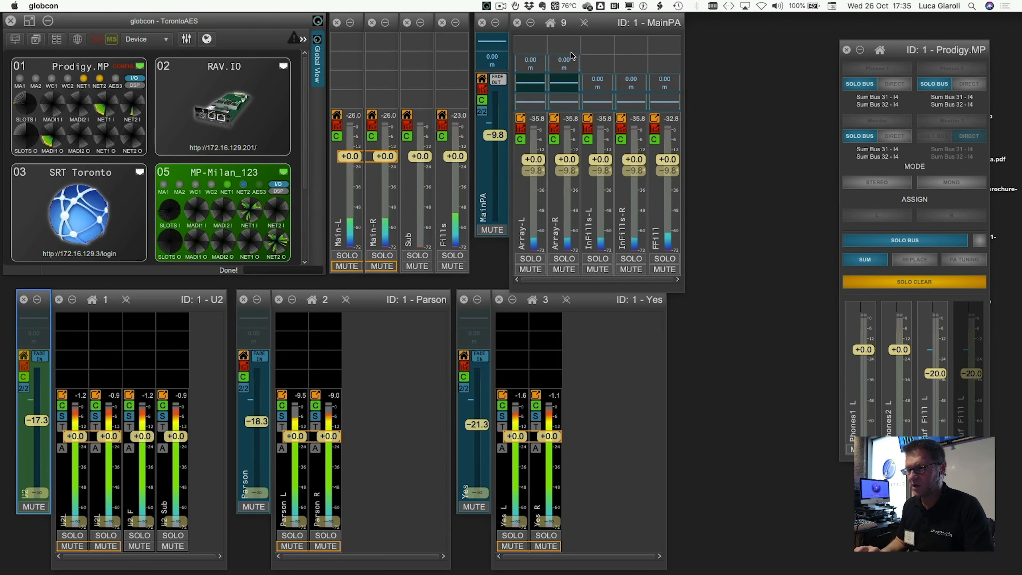
Select the Sub1 to Sub5 masters in the Prodigy.MP 8x8 matrix mixer 10 - Subs and open their group assignment.
{"action": "left_click", "coordinate": [122, 73]}
{"action": "double_click", "coordinate": [119, 69]}
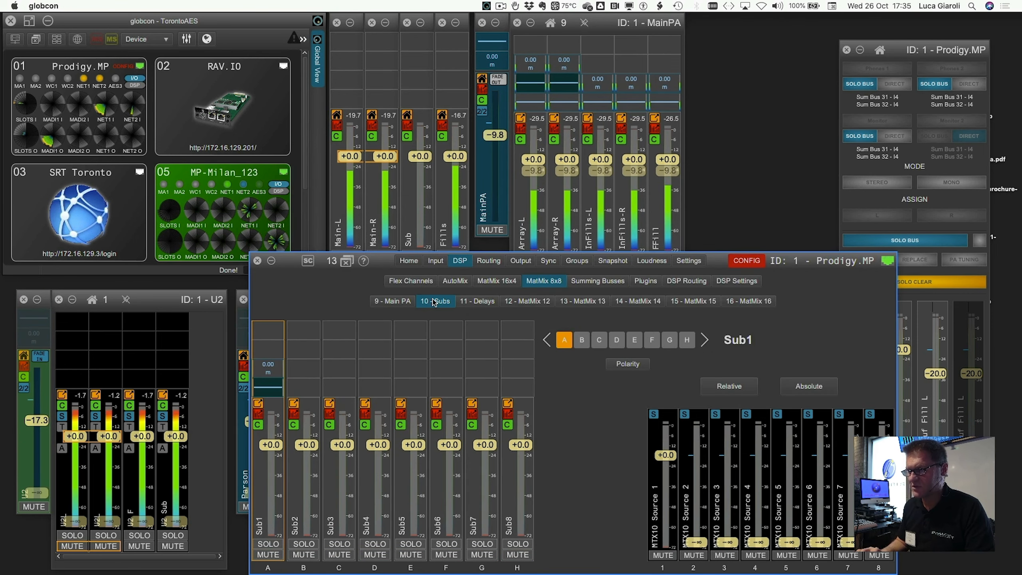
{"action": "left_click", "coordinate": [273, 484]}
{"action": "left_click", "coordinate": [306, 485], "text": "shift"}
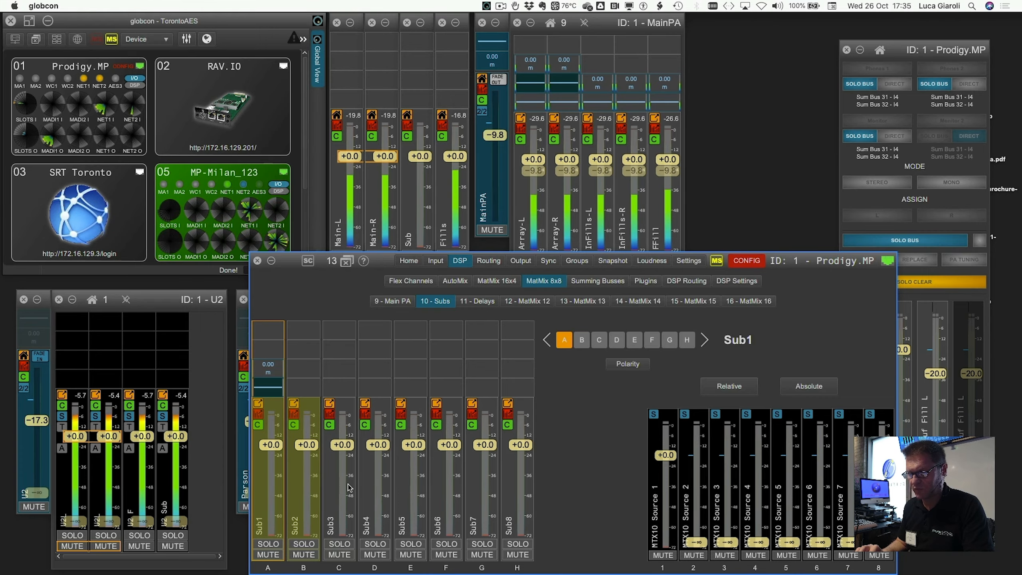
{"action": "left_click", "coordinate": [349, 487], "text": "shift"}
{"action": "left_click", "coordinate": [376, 488], "text": "shift"}
{"action": "left_click", "coordinate": [410, 487], "text": "shift"}
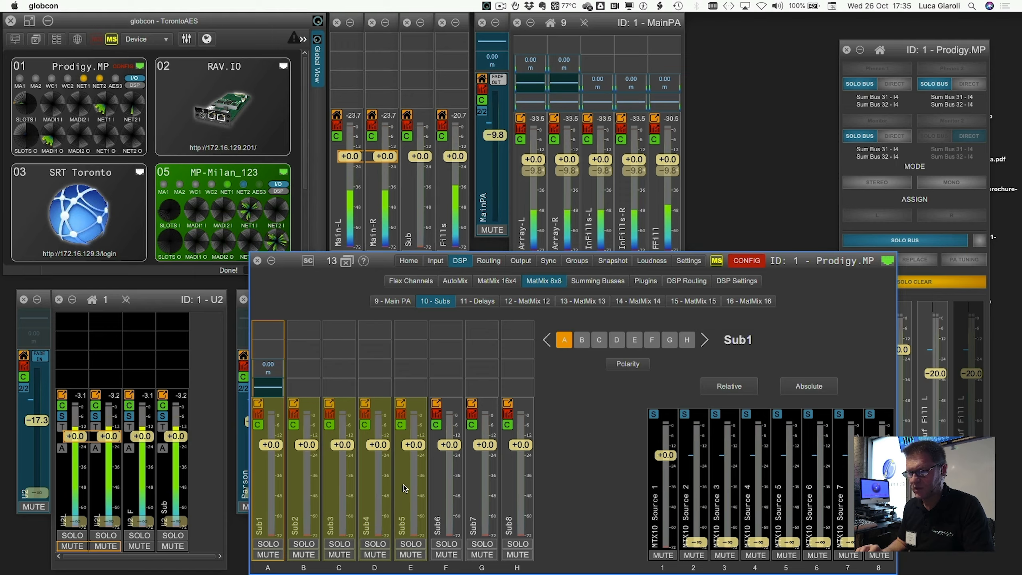
{"action": "right_click", "coordinate": [268, 495]}
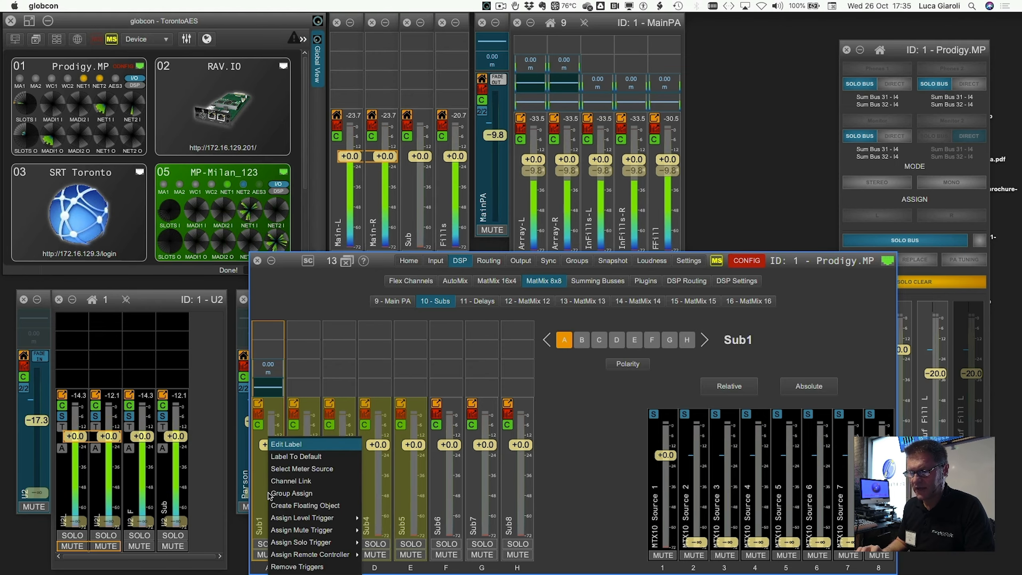
{"action": "left_click", "coordinate": [290, 493]}
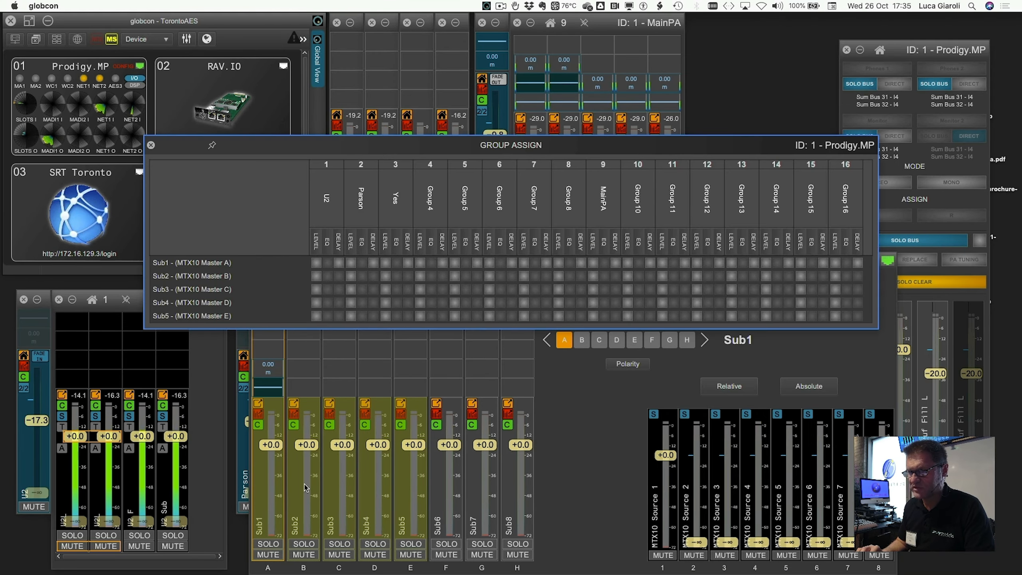
Rename group 10 as Subs and assign to it the levels of Sub1 to Sub5 and the delay of Sub1.
{"action": "right_click", "coordinate": [637, 198]}
{"action": "left_click", "coordinate": [651, 204]}
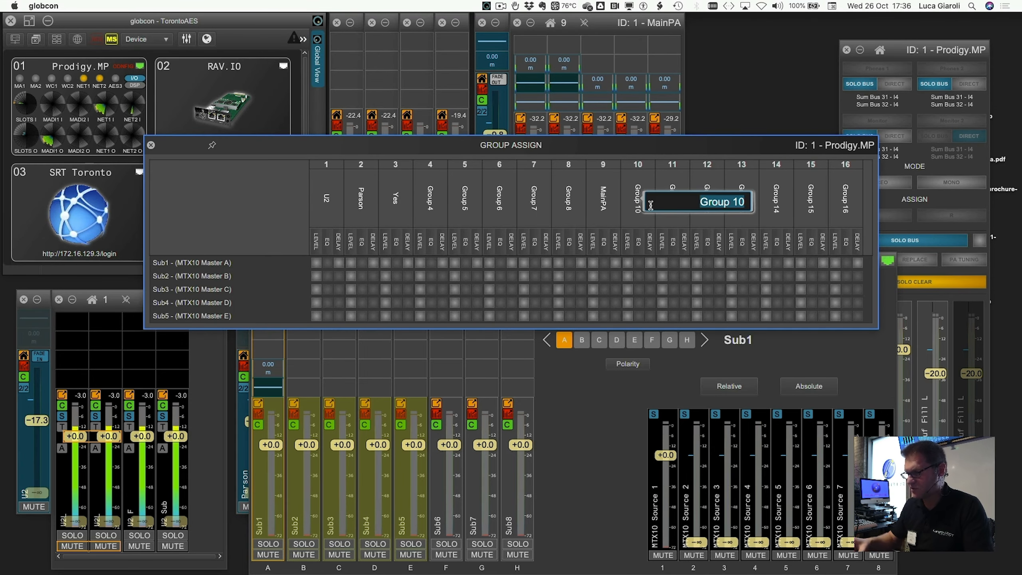
{"action": "type", "text": "Subs"}
{"action": "key", "text": "Return"}
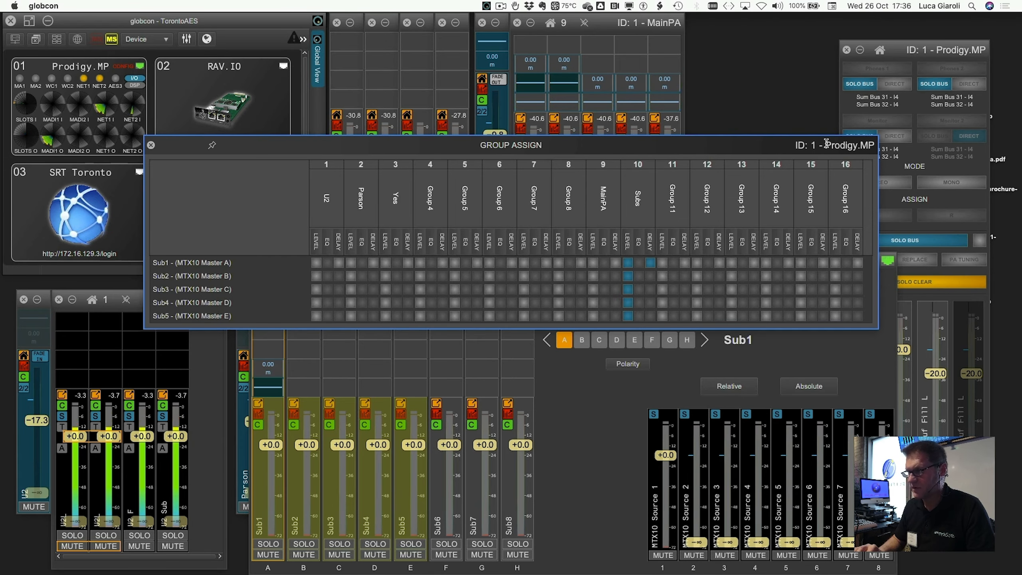
{"action": "left_click", "coordinate": [150, 146]}
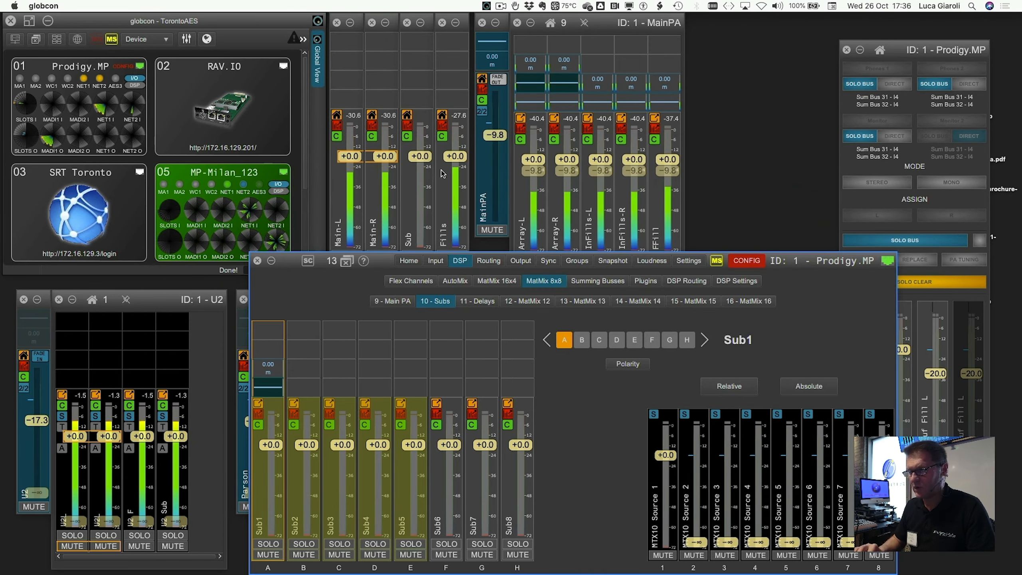
Float the Subs group master and its member mixer, and place them side by side beyond the MainPA mixer.
{"action": "left_click", "coordinate": [576, 260]}
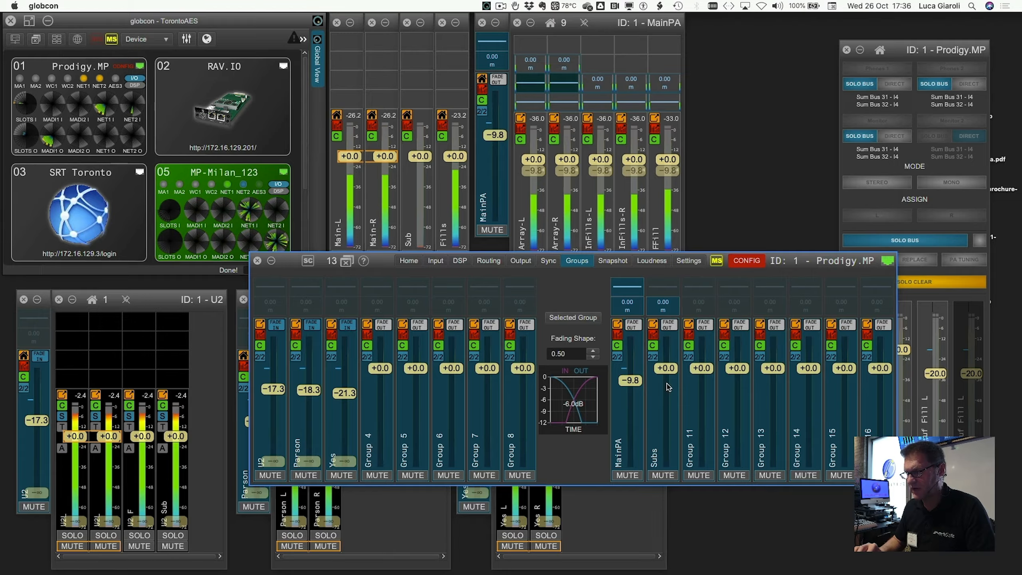
{"action": "left_click", "coordinate": [653, 325]}
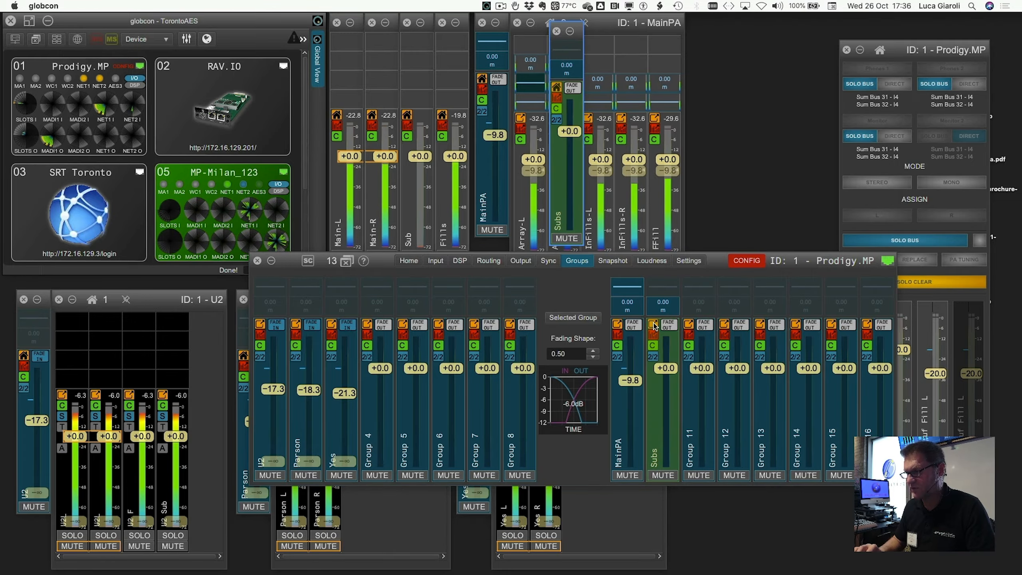
{"action": "left_click_drag", "start_coordinate": [566, 32], "coordinate": [700, 23]}
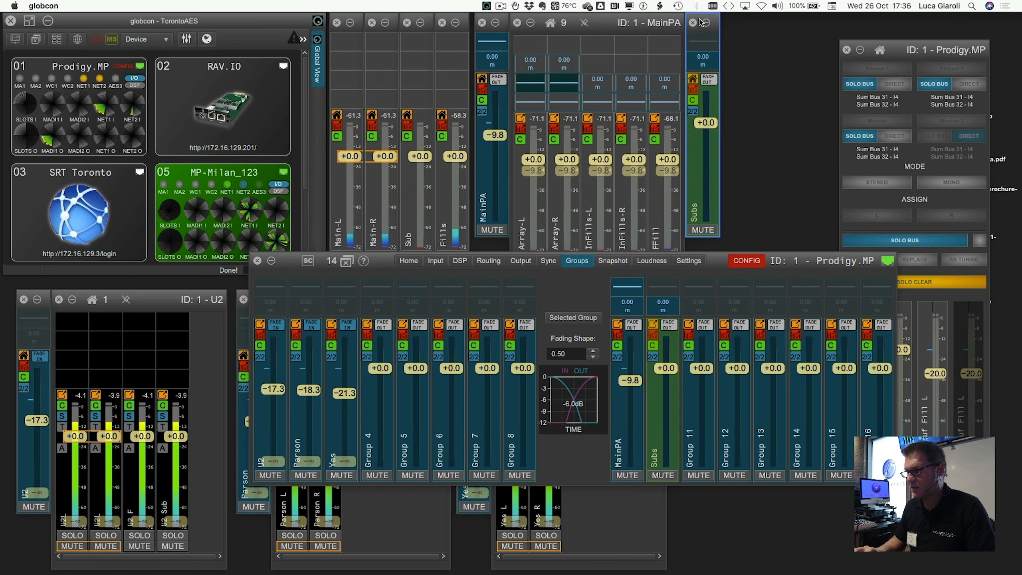
{"action": "left_click", "coordinate": [693, 90]}
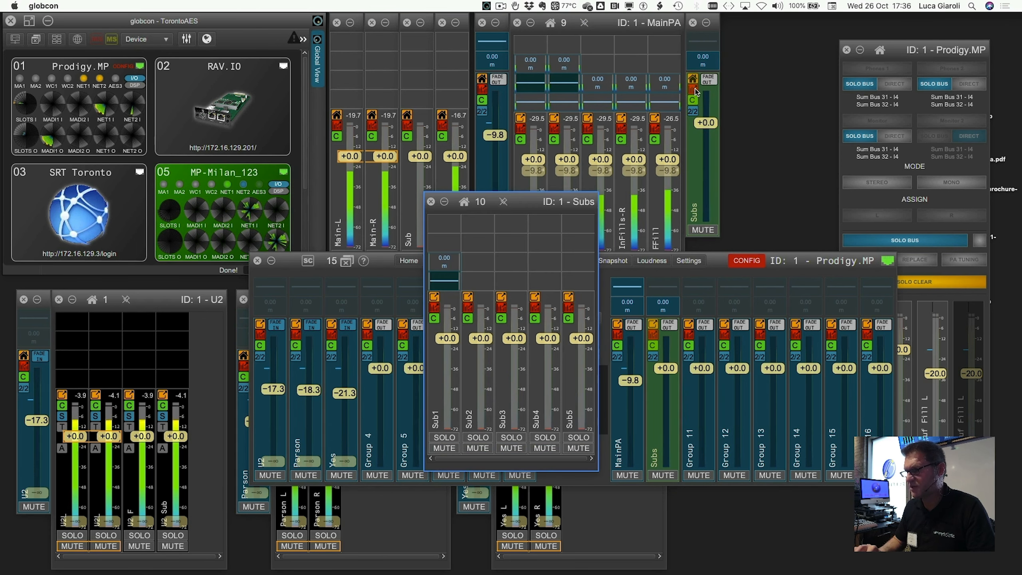
{"action": "left_click_drag", "start_coordinate": [533, 204], "coordinate": [830, 29]}
Close the floating solo bus and phones window and the main Prodigy.MP control window.
{"action": "left_click", "coordinate": [911, 47]}
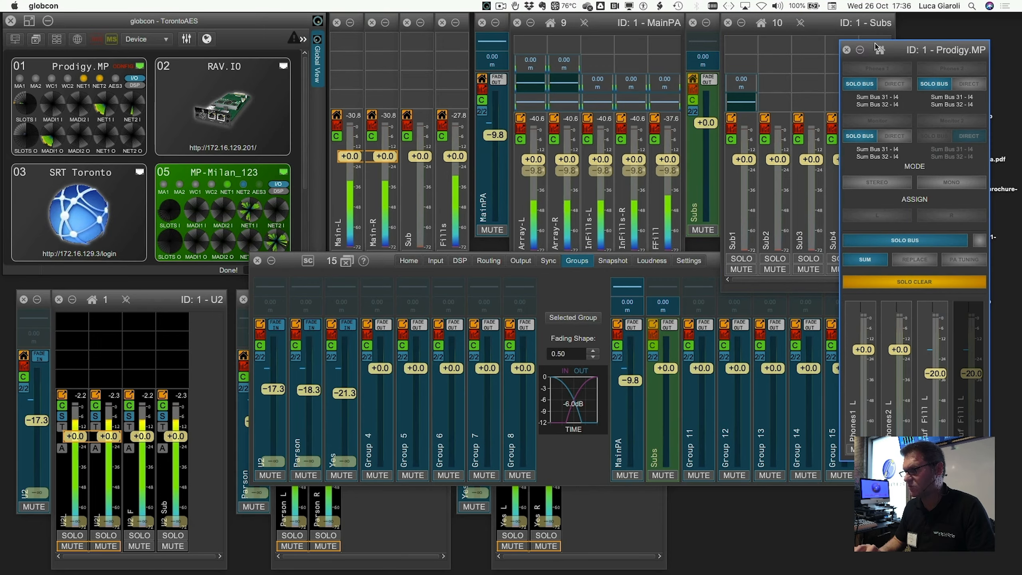
{"action": "left_click", "coordinate": [846, 49]}
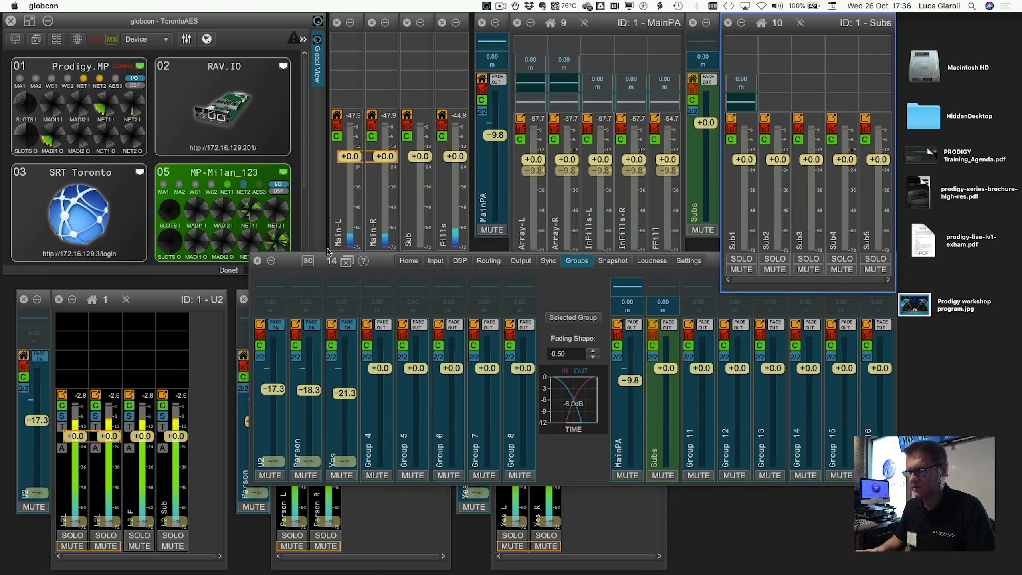
{"action": "left_click", "coordinate": [258, 260]}
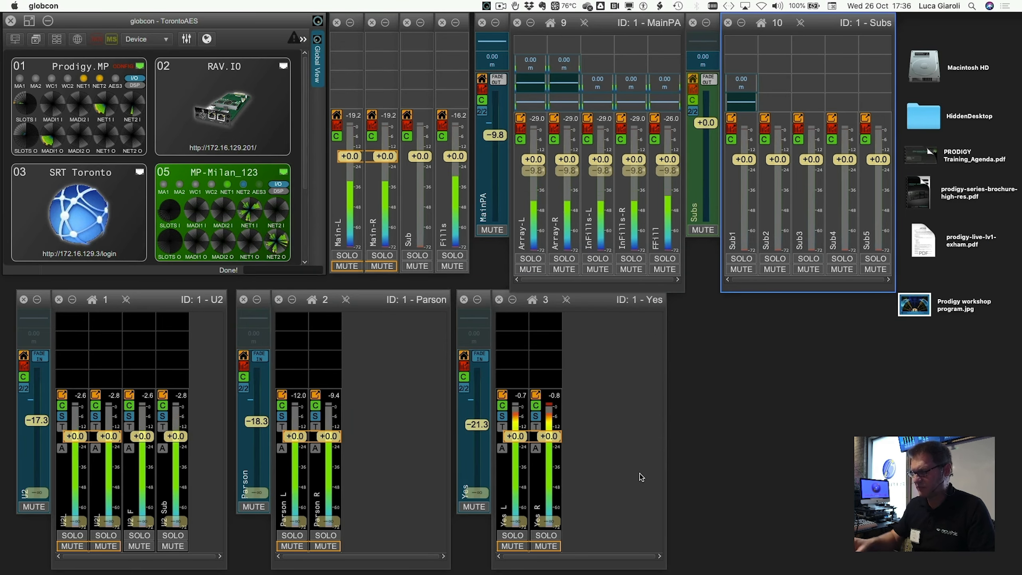
{"action": "key", "text": "space"}
{"action": "left_click", "coordinate": [698, 191]}
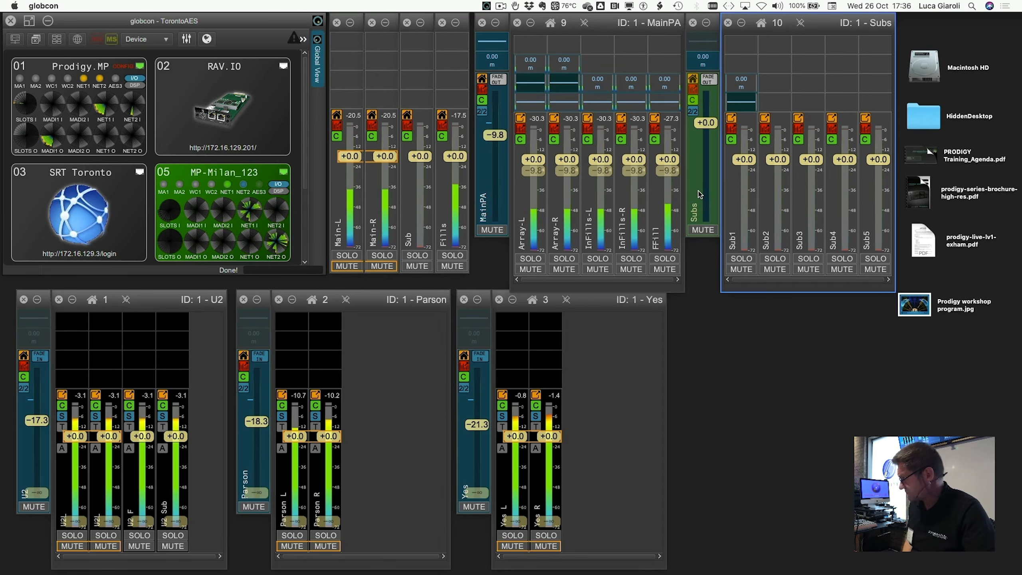
Set the InFills-R delay to 151.38 m and copy it onto the Sub1 delay.
{"action": "left_click", "coordinate": [631, 86]}
{"action": "left_click", "coordinate": [631, 87]}
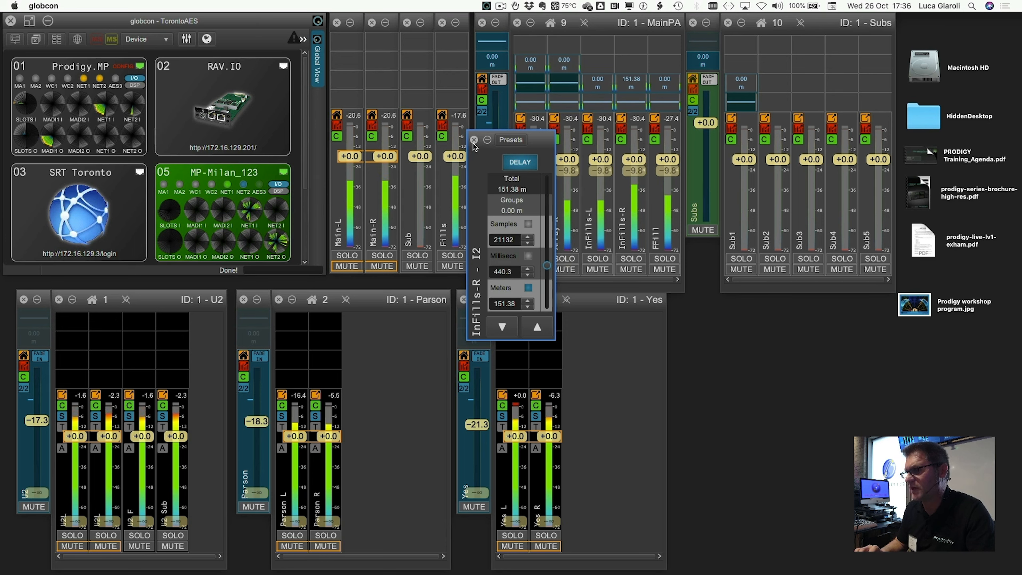
{"action": "left_click", "coordinate": [633, 84]}
{"action": "right_click", "coordinate": [633, 84]}
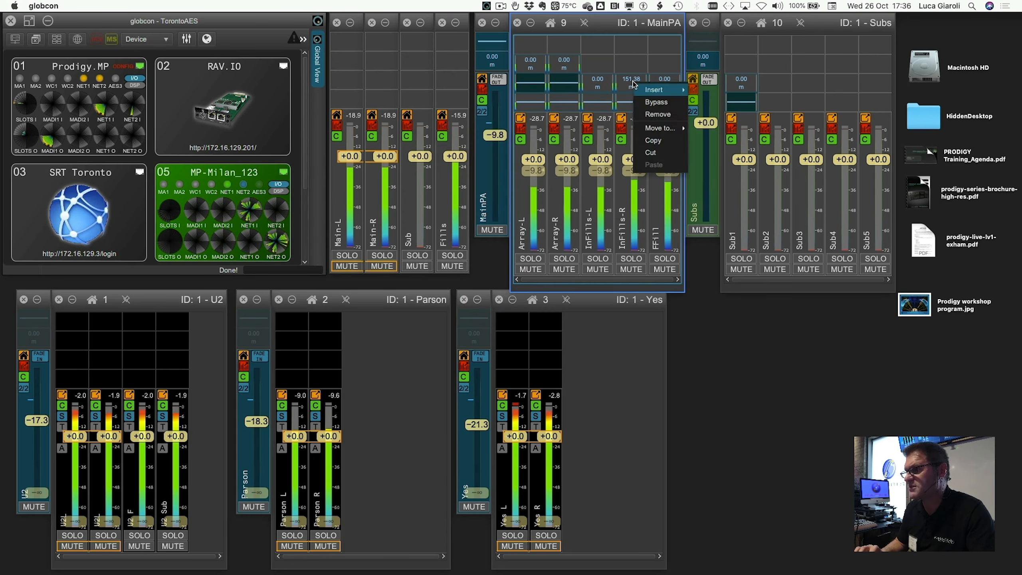
{"action": "left_click", "coordinate": [653, 140]}
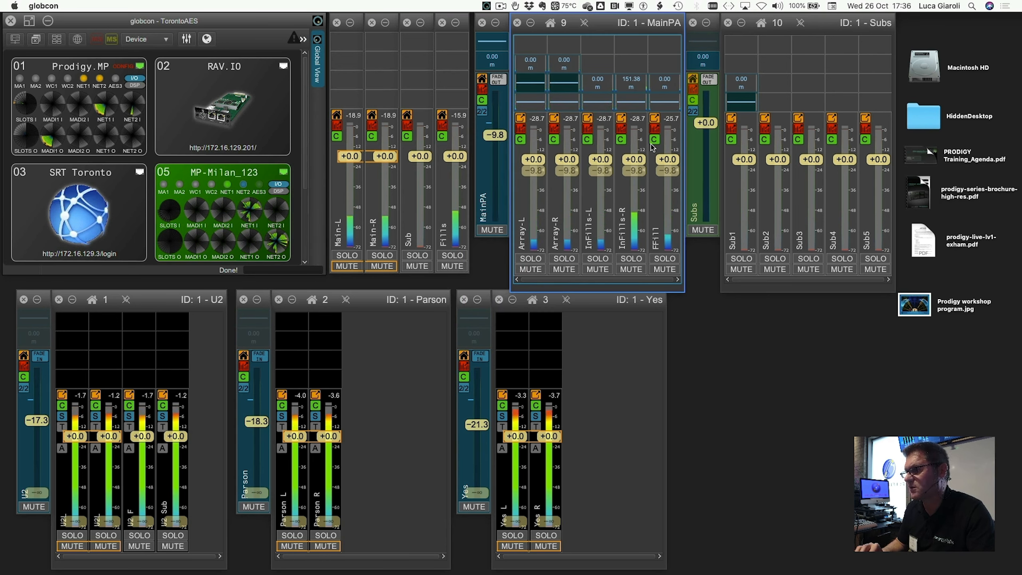
{"action": "right_click", "coordinate": [740, 91]}
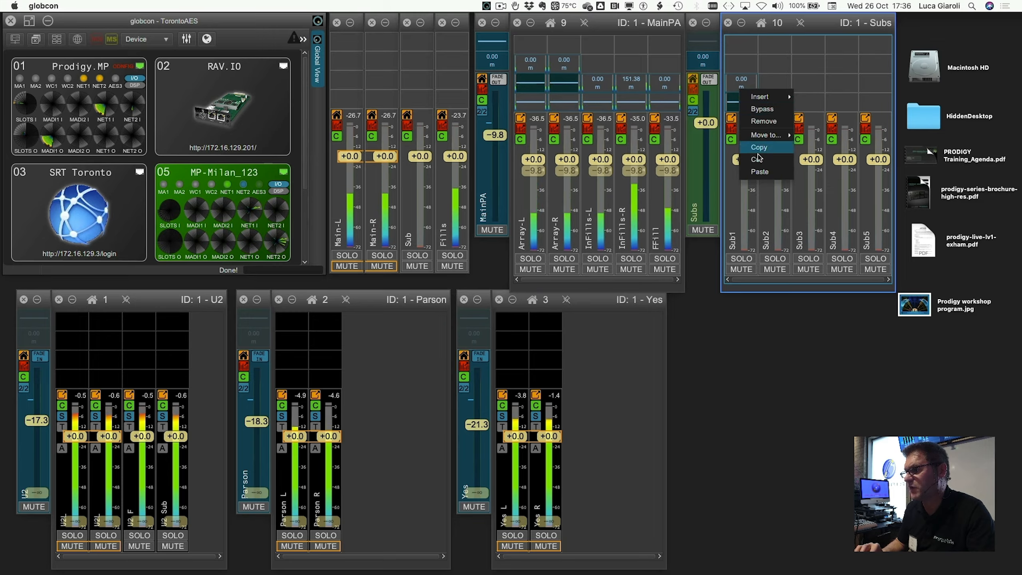
{"action": "left_click", "coordinate": [760, 169]}
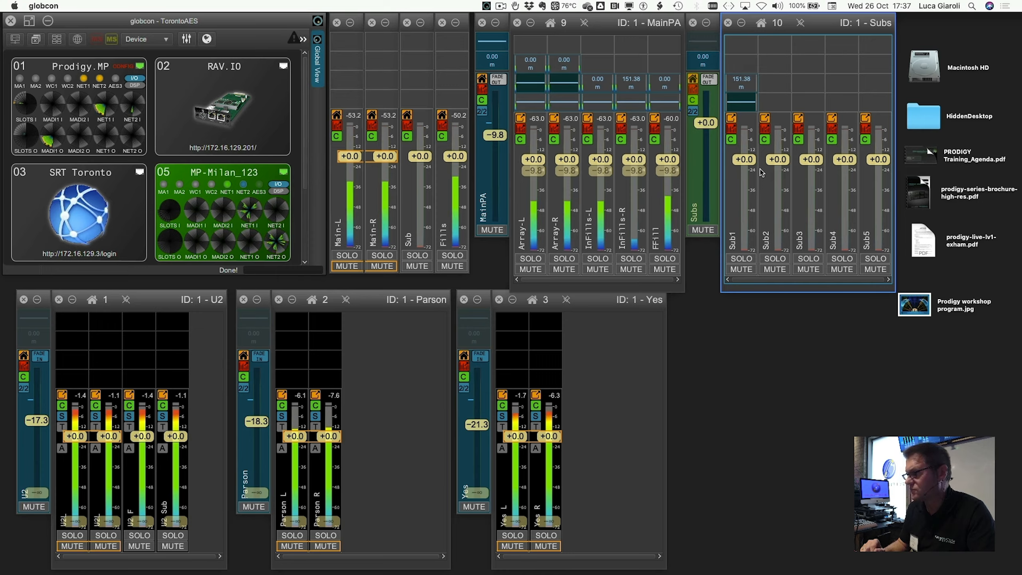
Remove the delay from Sub1 and paste a new copy of the InFills-R delay in its place.
{"action": "right_click", "coordinate": [744, 85]}
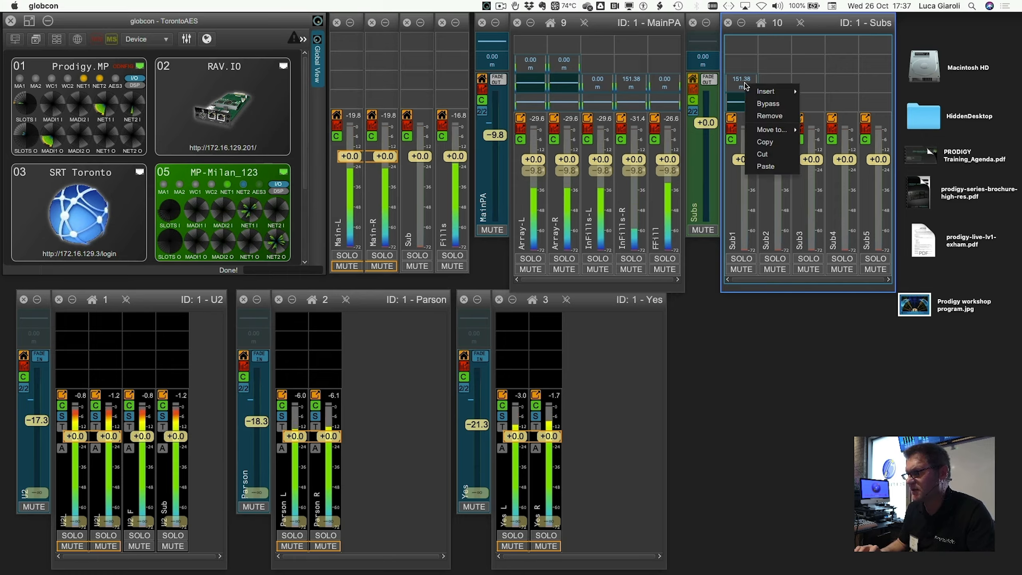
{"action": "left_click", "coordinate": [758, 116]}
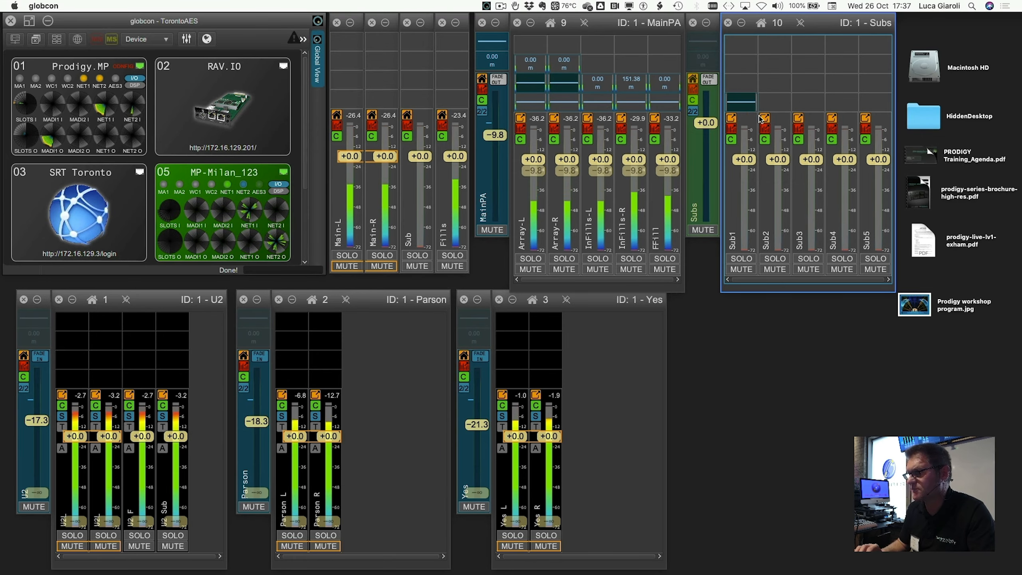
{"action": "right_click", "coordinate": [631, 85]}
{"action": "left_click", "coordinate": [654, 139]}
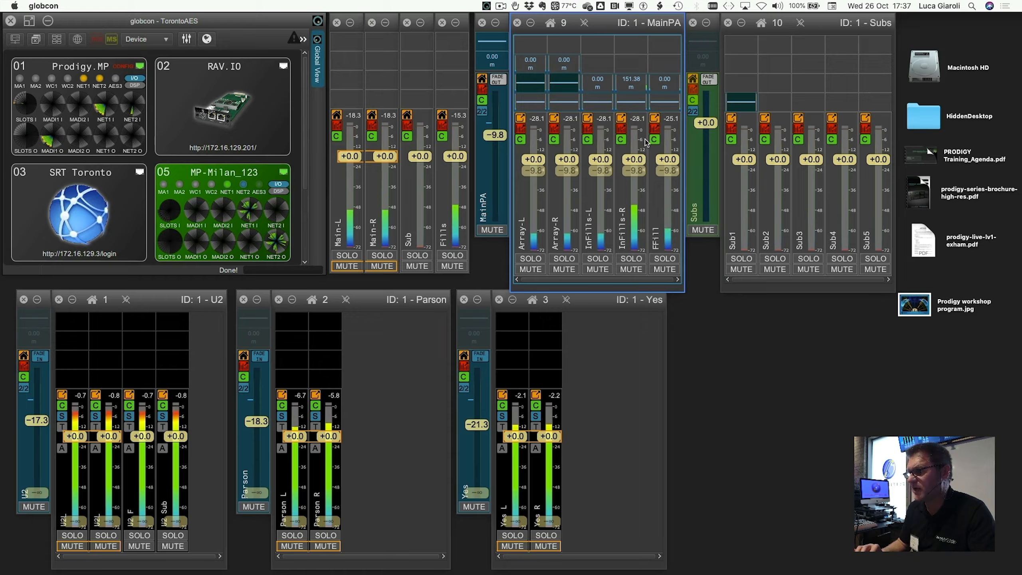
{"action": "right_click", "coordinate": [732, 90]}
{"action": "left_click", "coordinate": [756, 168]}
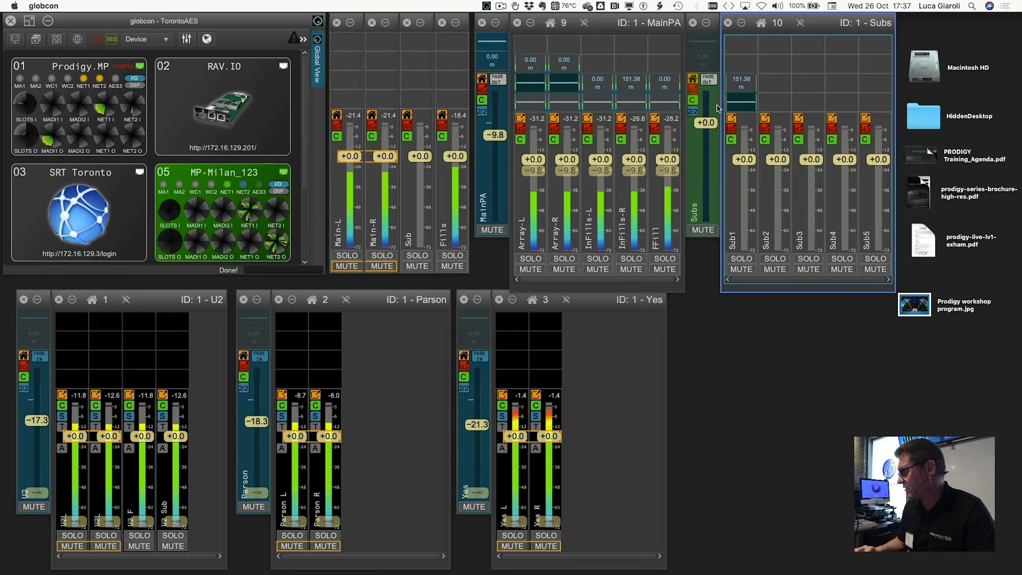
Reset the Sub1 delay to 0.00 m and close its delay window.
{"action": "double_click", "coordinate": [741, 83]}
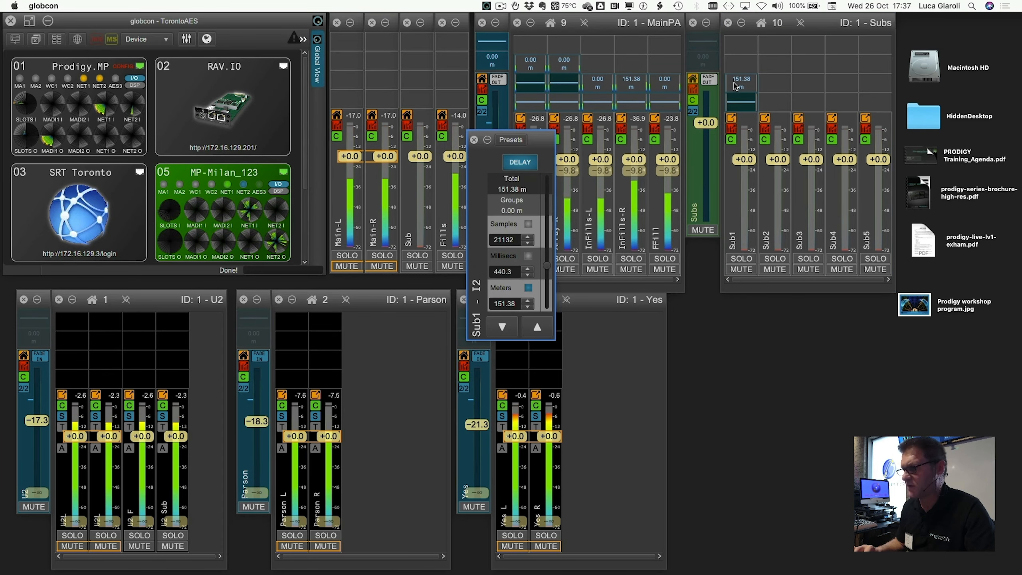
{"action": "left_click_drag", "start_coordinate": [546, 265], "coordinate": [541, 330]}
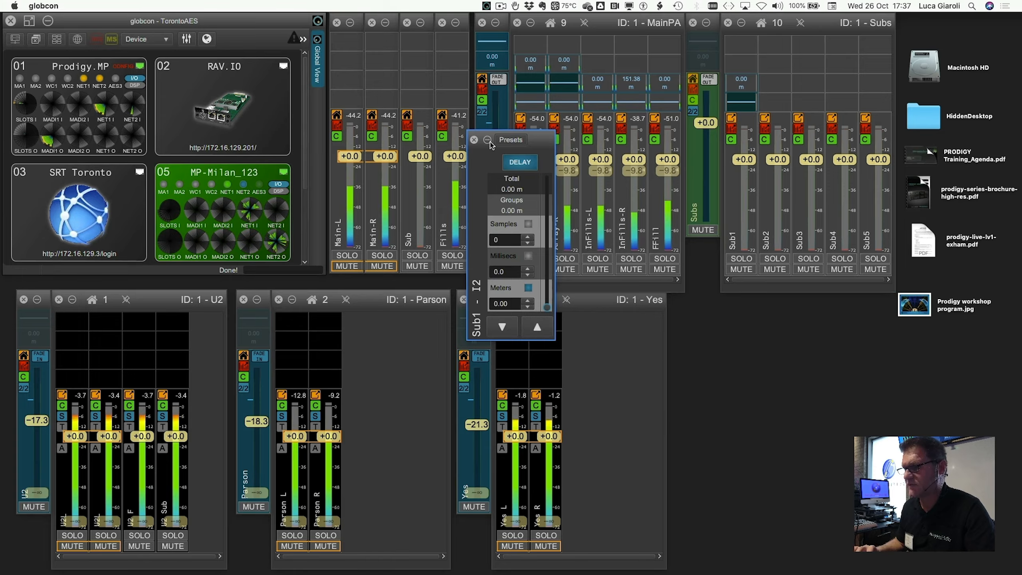
{"action": "left_click", "coordinate": [473, 139]}
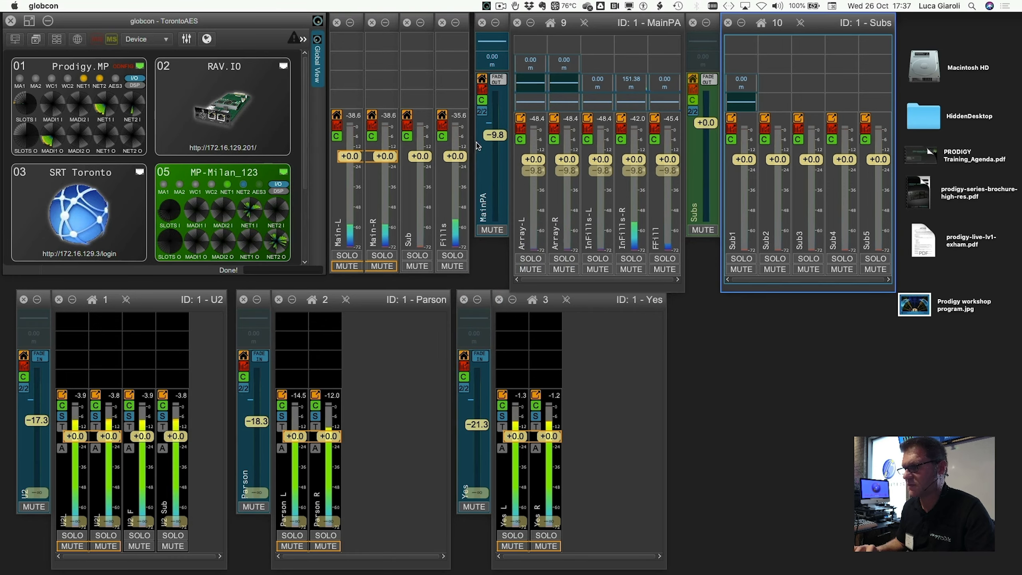
Reset the InFills-R delay to 0.00 m and close its delay window.
{"action": "double_click", "coordinate": [631, 82]}
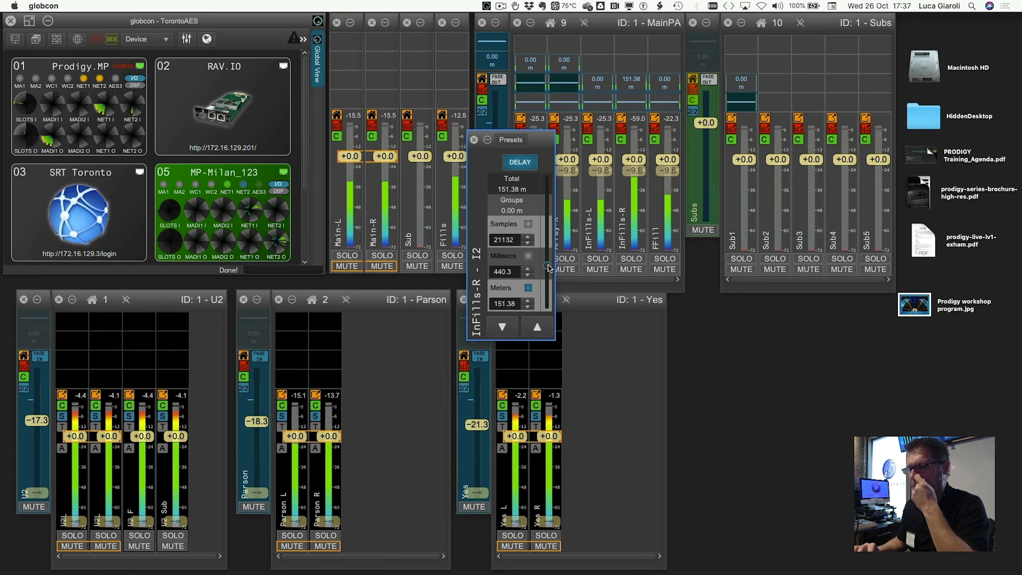
{"action": "left_click_drag", "start_coordinate": [547, 266], "coordinate": [547, 307]}
{"action": "left_click", "coordinate": [473, 140]}
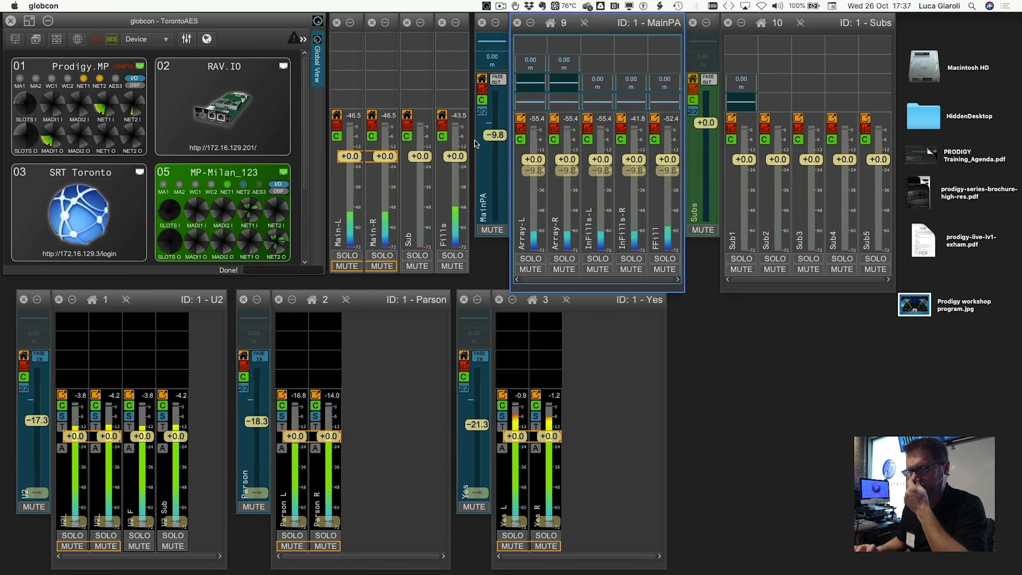